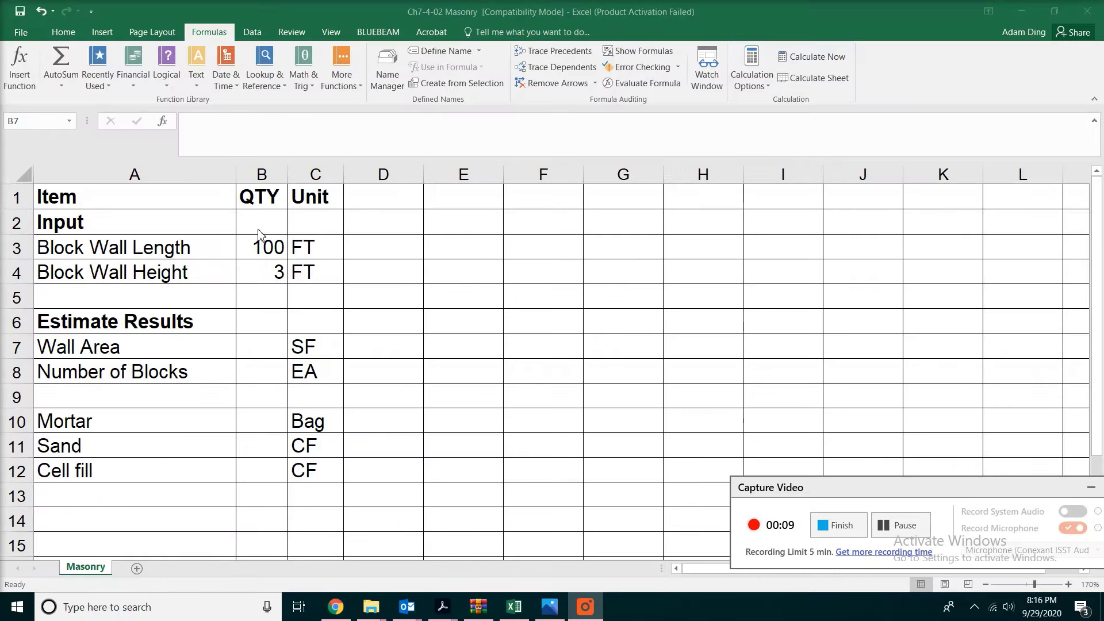
# Set Wall Area in B7 to =B3*B4, showing 300 SF, then switch to the handbook PDF.
pyautogui.click(270, 262)
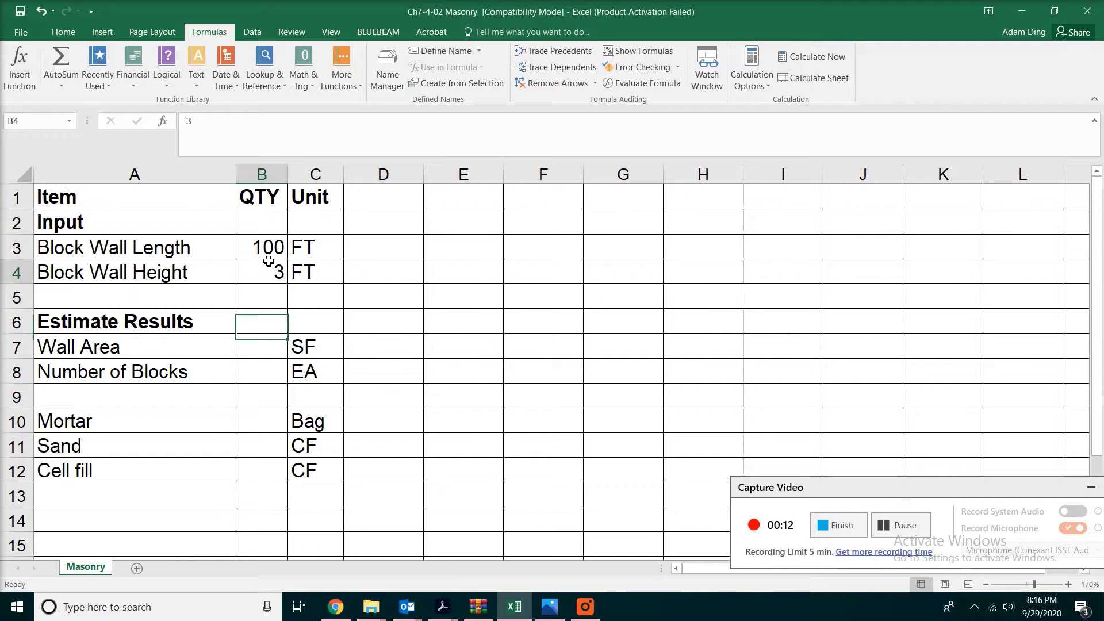
pyautogui.click(274, 351)
pyautogui.write('=')
pyautogui.click(247, 241)
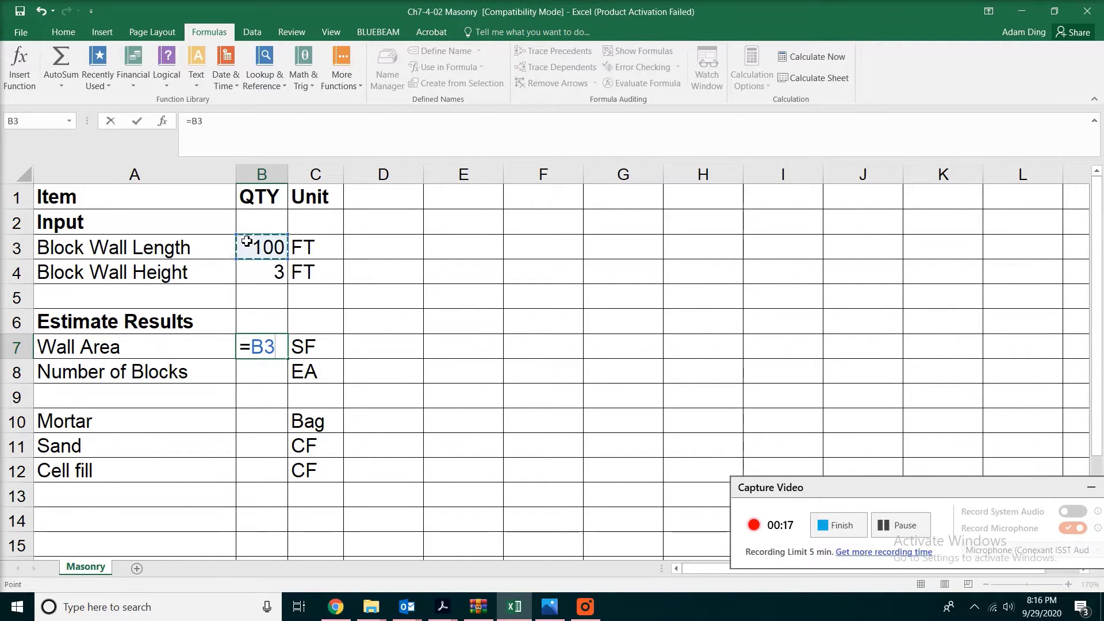
pyautogui.write('*')
pyautogui.click(279, 274)
pyautogui.press('Return')
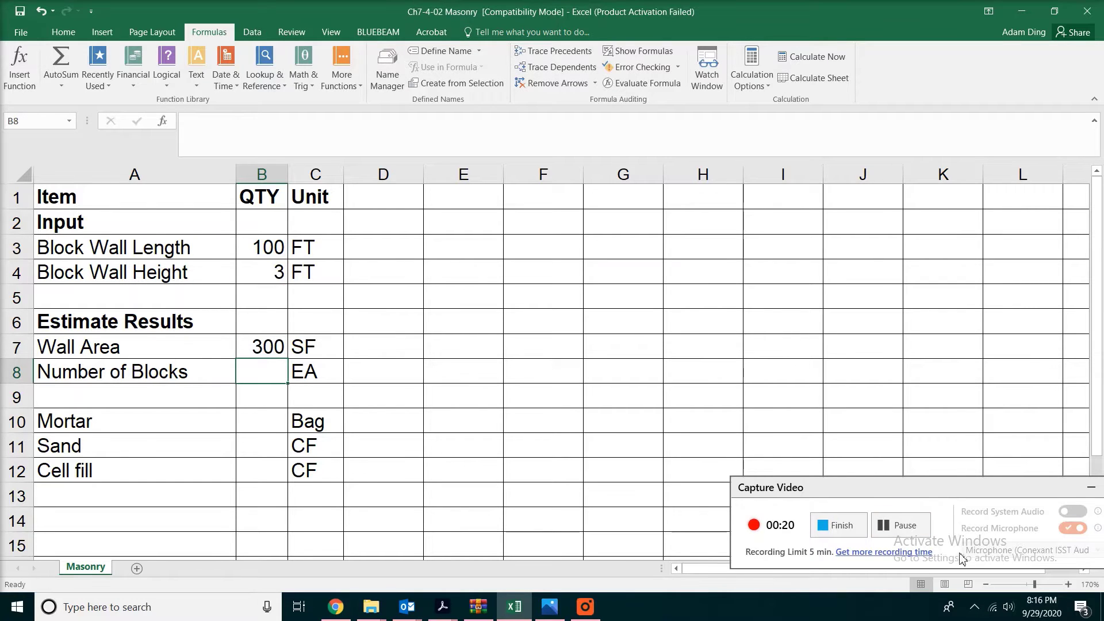
pyautogui.hotkey('alt', 'Tab')
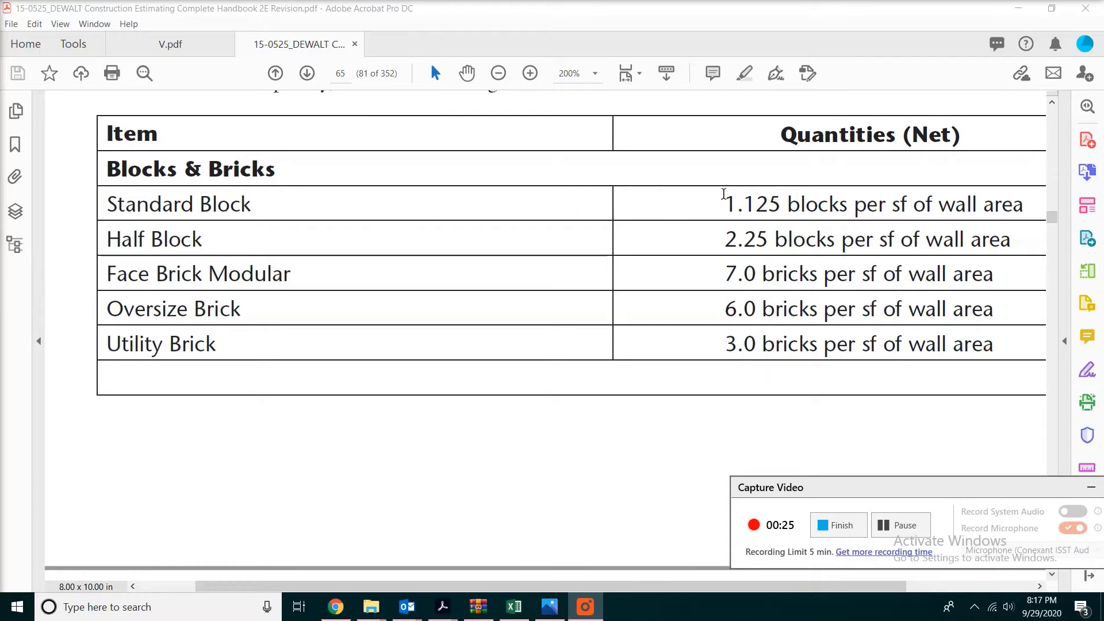
# Highlight the handbook's '1.125 blocks per sf of wall area' rate, then return to the workbook.
pyautogui.moveTo(892, 206); pyautogui.dragTo(1013, 212)
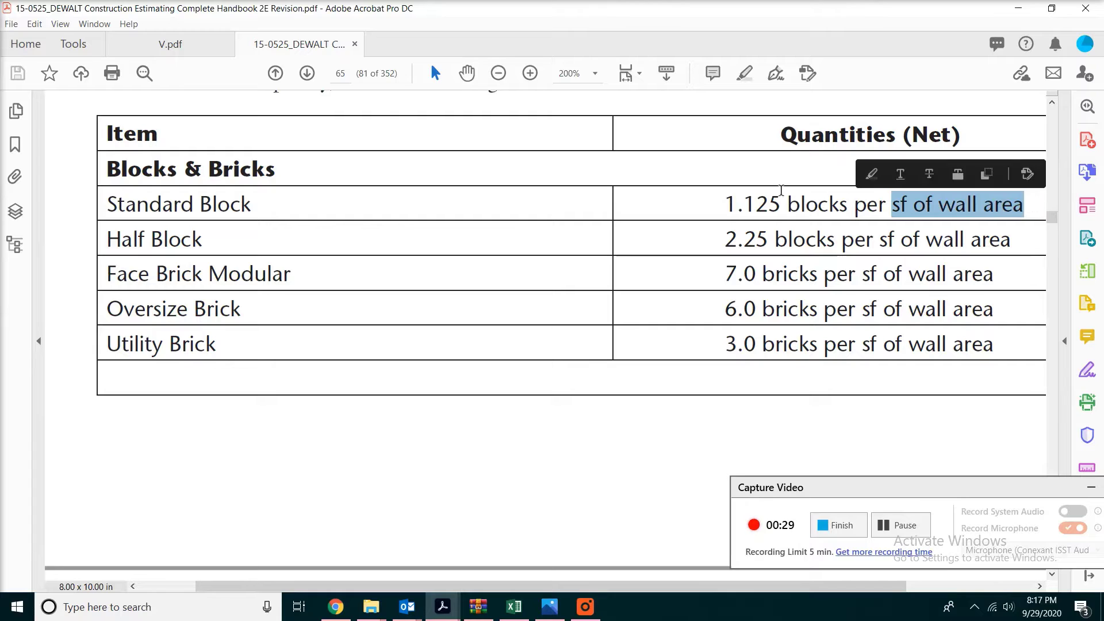
pyautogui.moveTo(723, 205); pyautogui.dragTo(847, 206)
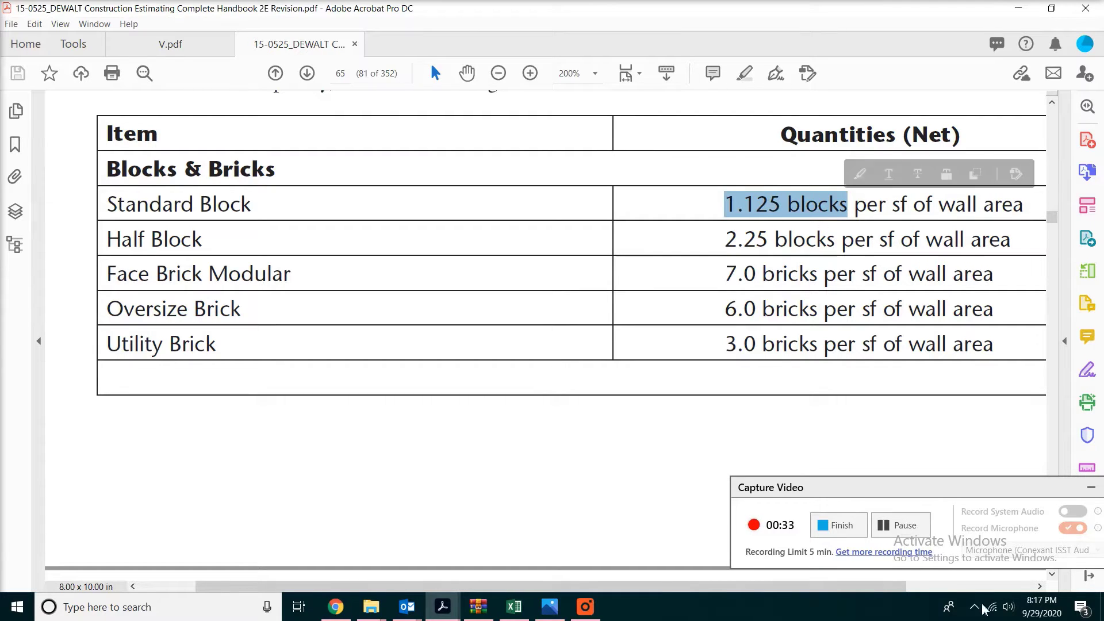
pyautogui.hotkey('alt', 'Tab')
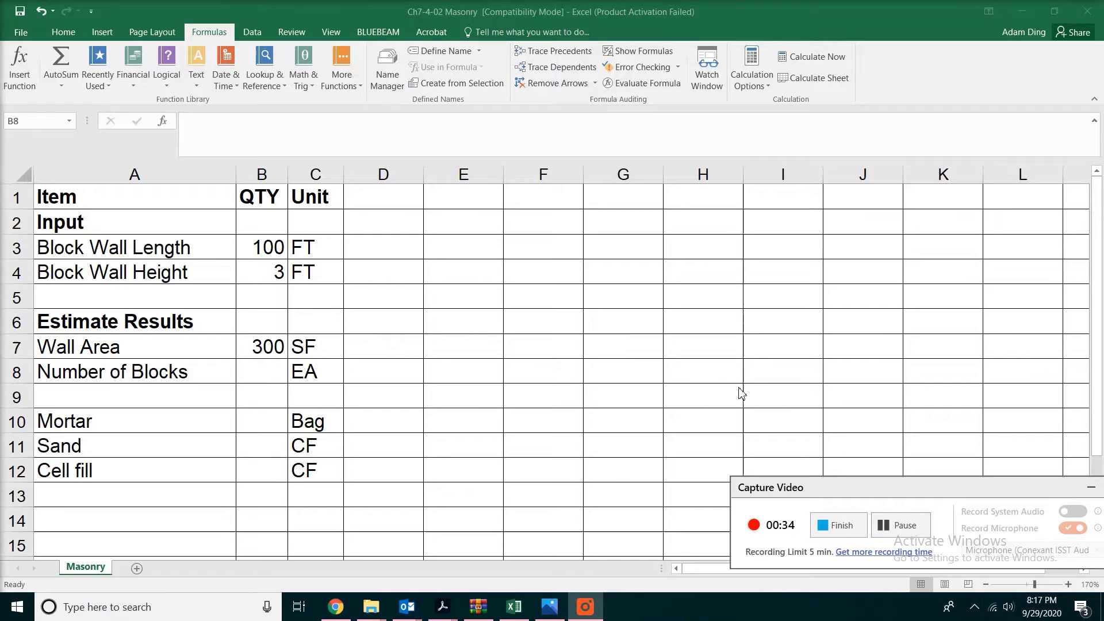
# Enter =B7*1.125 in B8 so Number of Blocks shows 338 EA.
pyautogui.click(272, 378)
pyautogui.write('=')
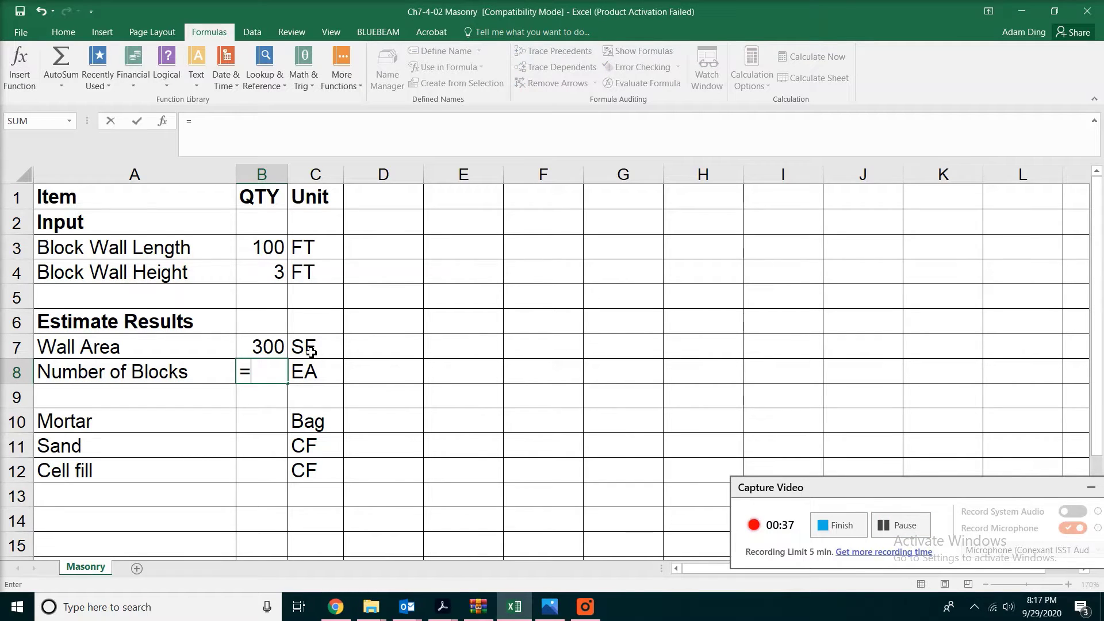
pyautogui.click(251, 340)
pyautogui.write('*1.1')
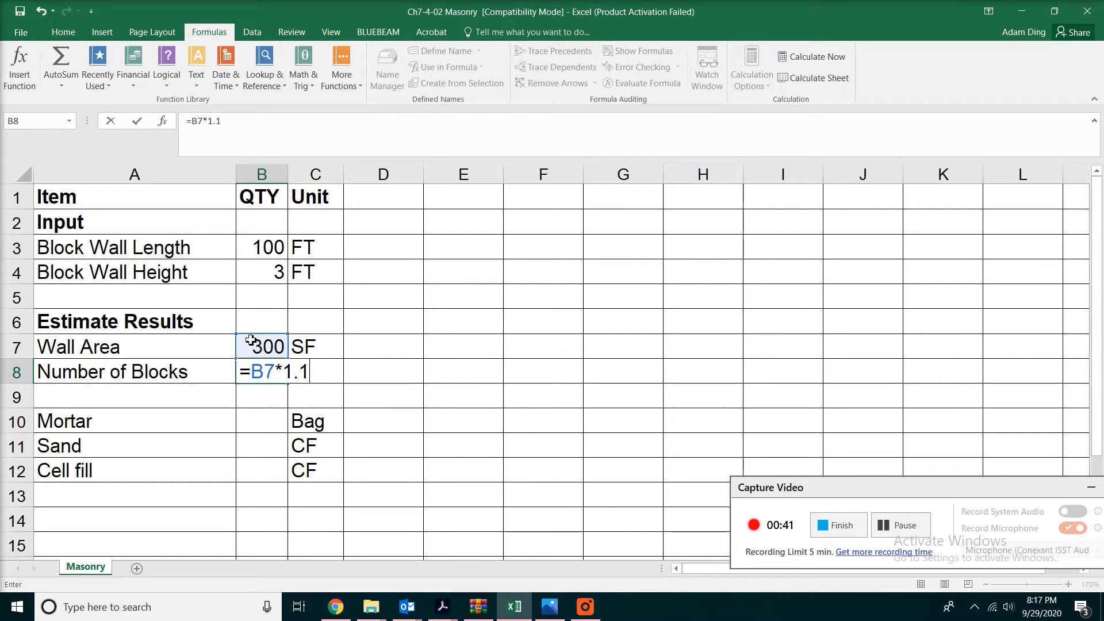
pyautogui.write('25')
pyautogui.press('Return')
pyautogui.click(270, 372)
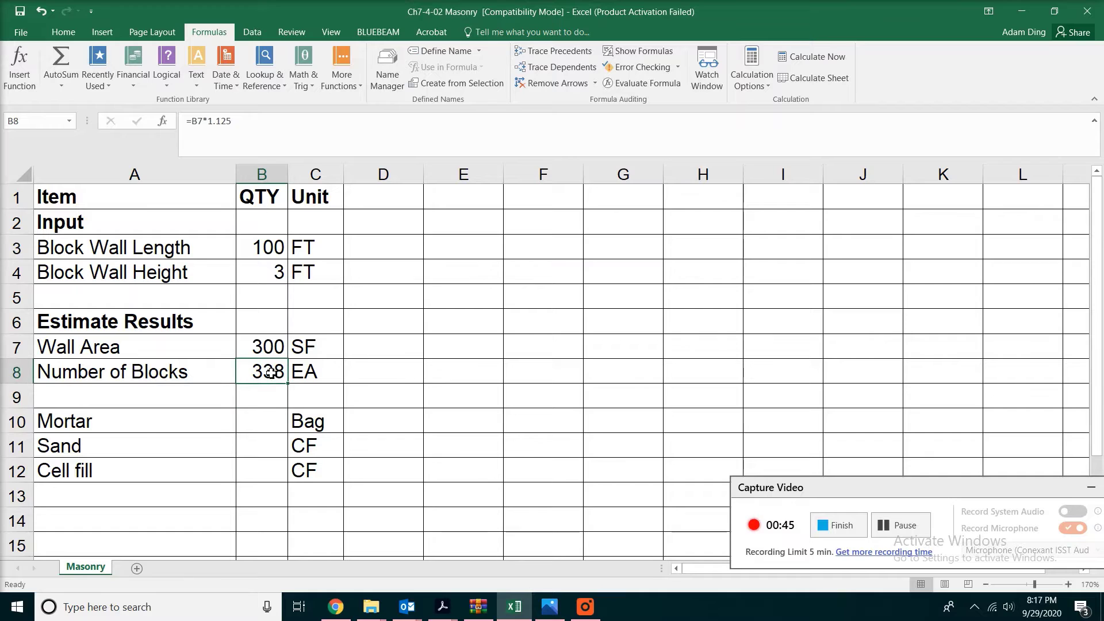
pyautogui.click(849, 489)
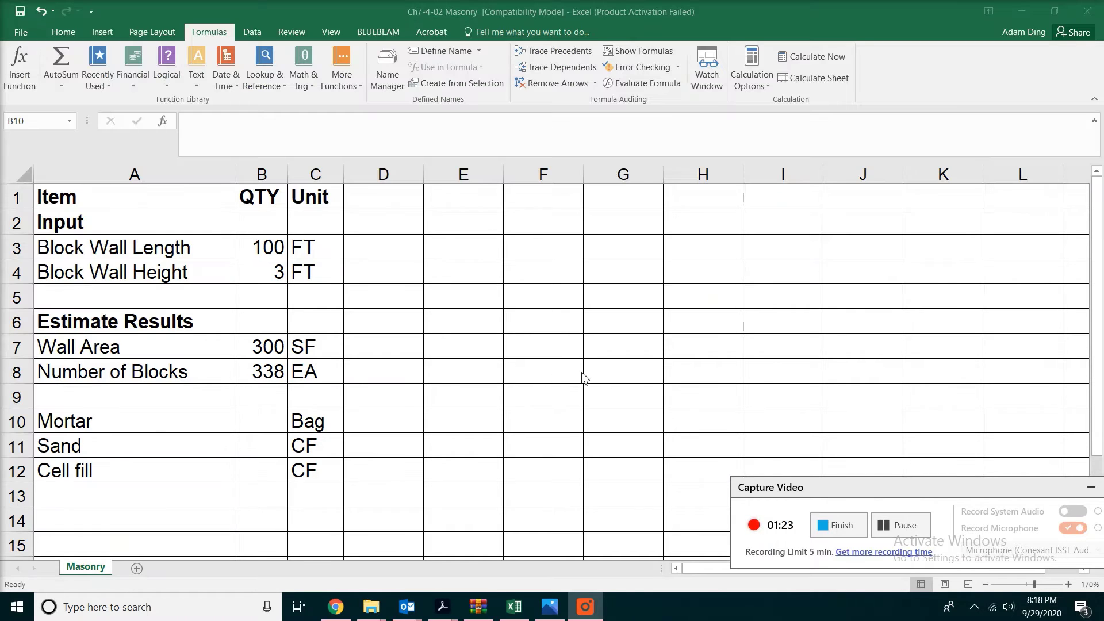
# Define the name 'Block' for the Number of Blocks cell B8.
pyautogui.click(251, 374)
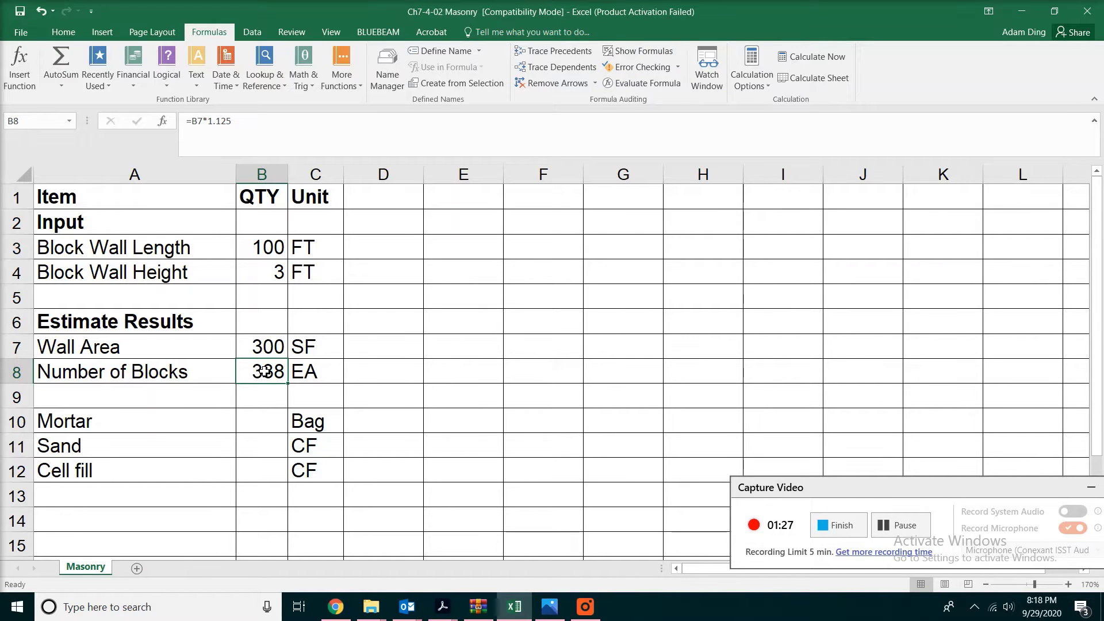
pyautogui.rightClick(264, 372)
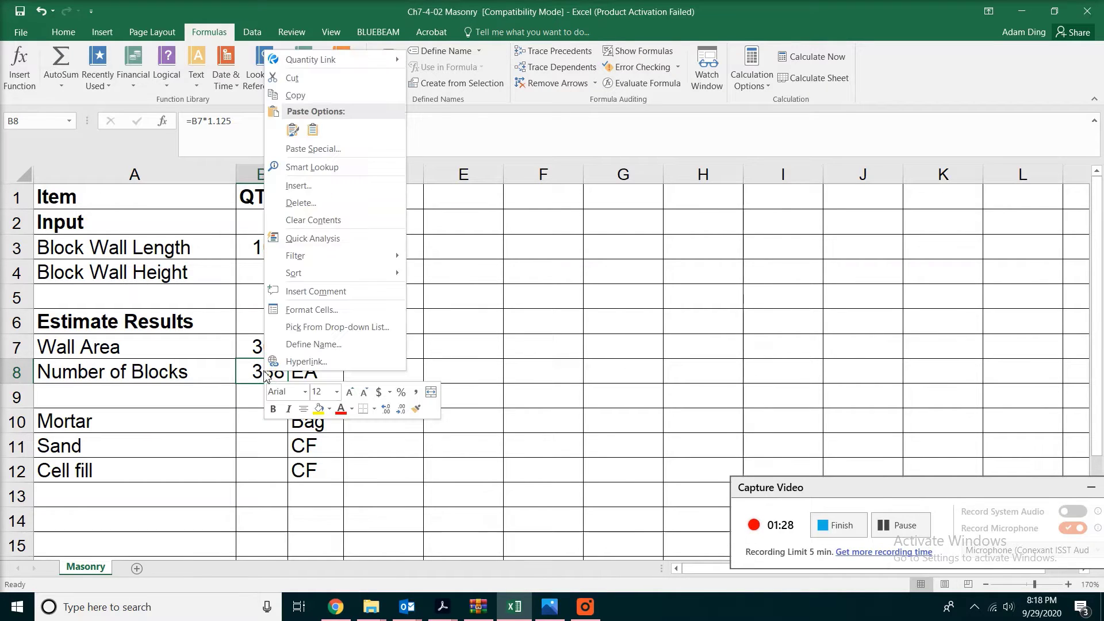
pyautogui.click(314, 343)
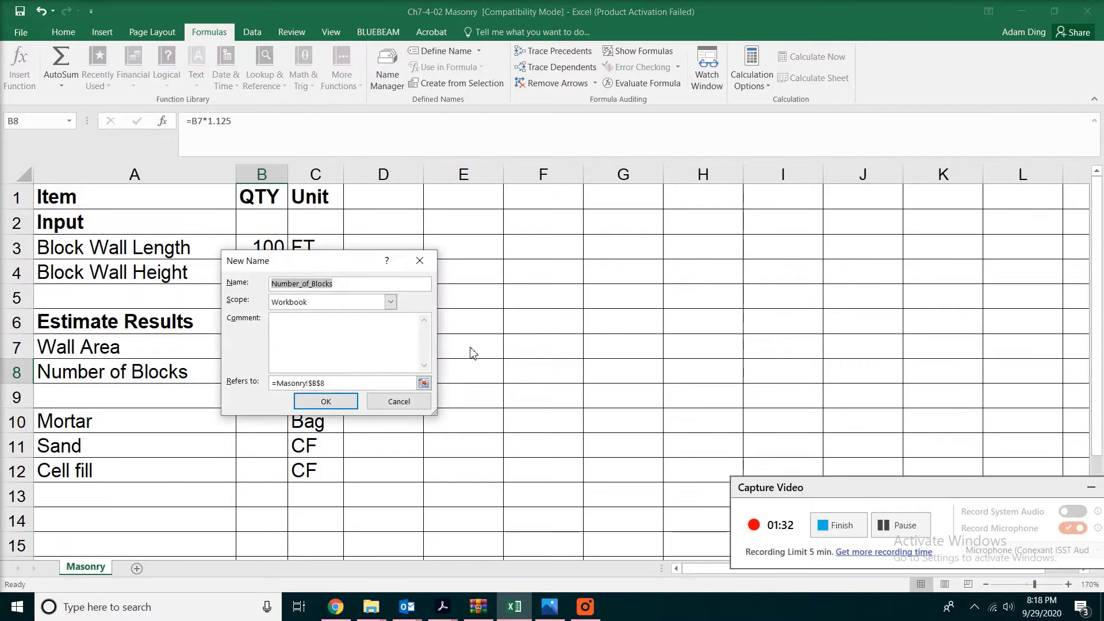
pyautogui.write('B')
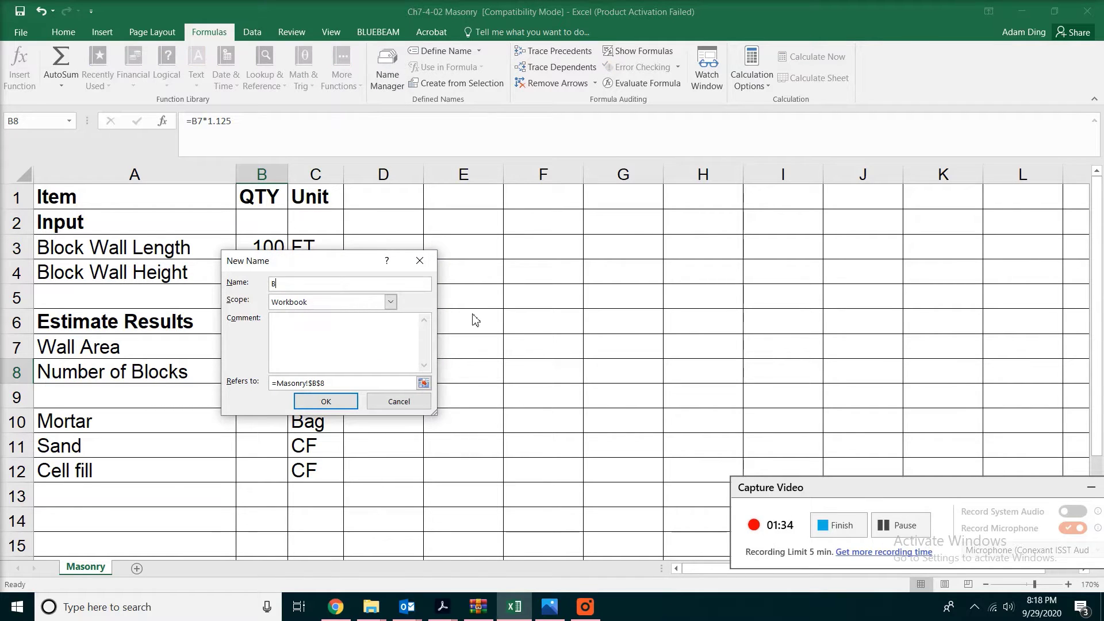
pyautogui.write('lock')
pyautogui.click(320, 404)
# Select another cell, then jump back to the cell named Block from the Name Box list.
pyautogui.click(706, 287)
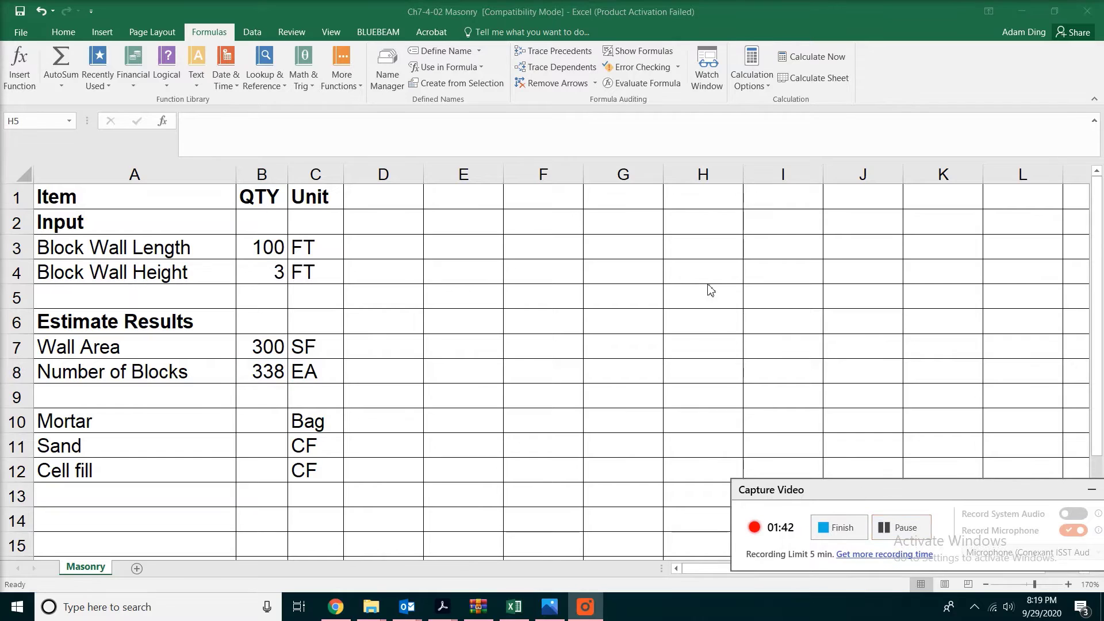
pyautogui.click(709, 277)
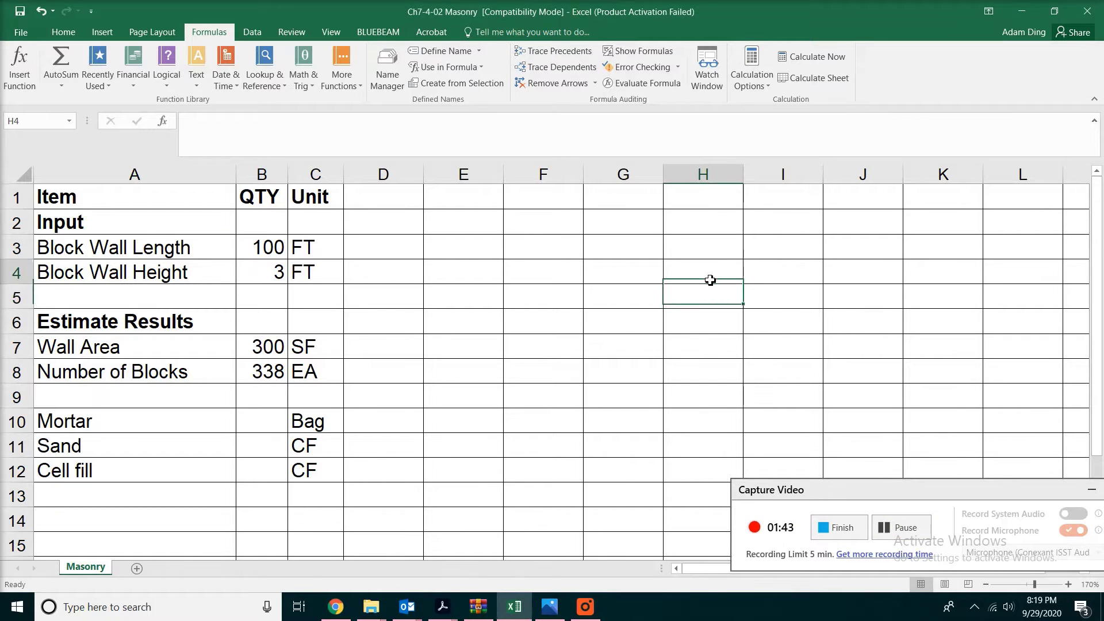
pyautogui.click(71, 124)
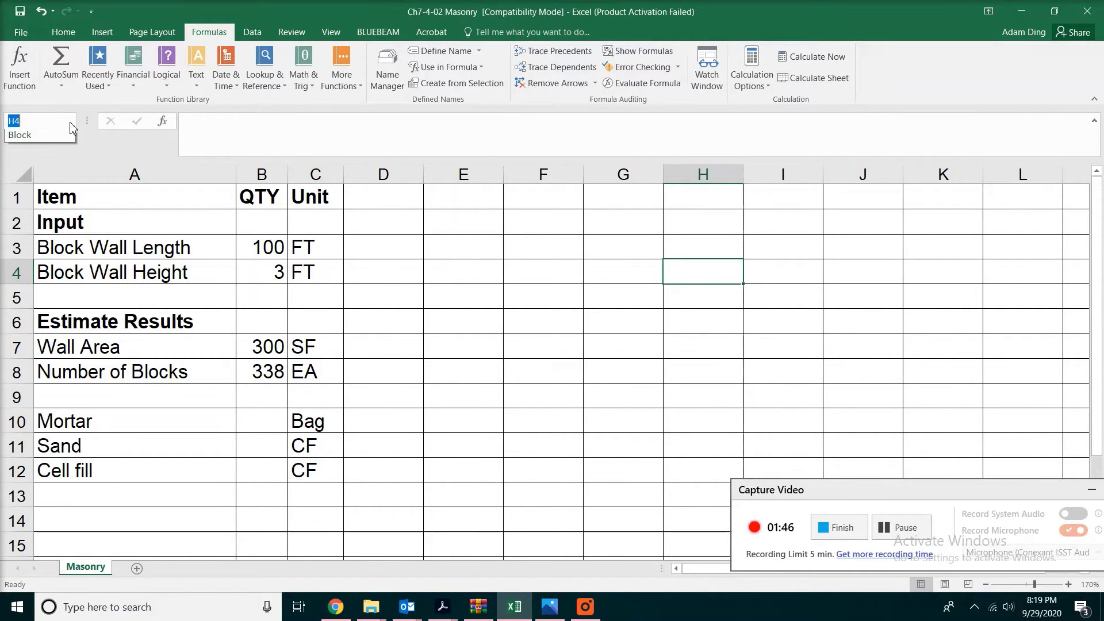
pyautogui.click(22, 139)
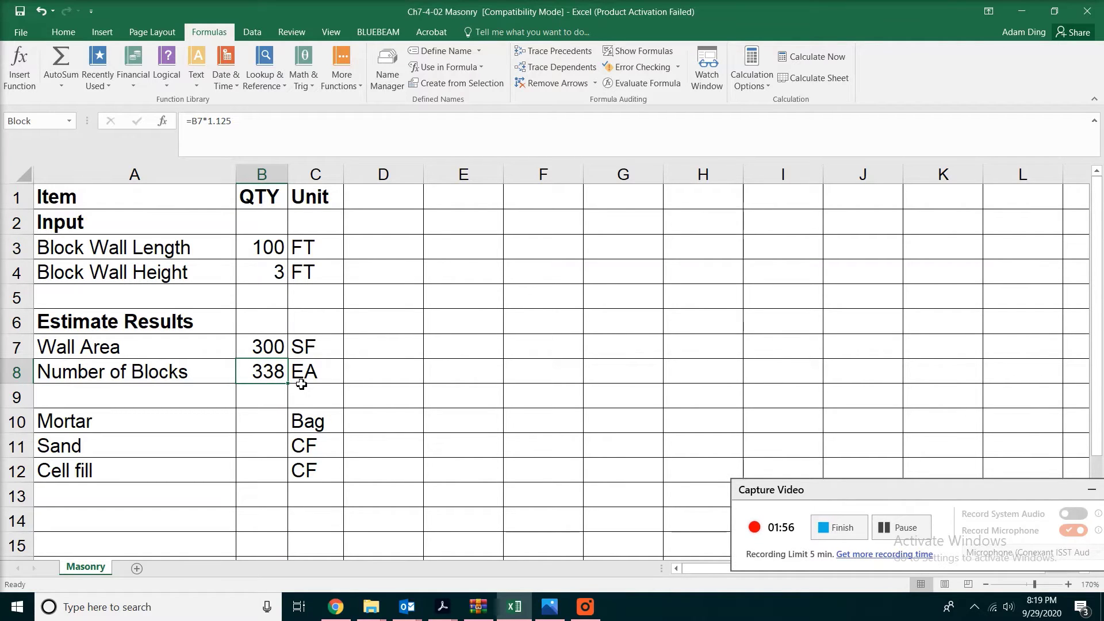
# Enter Mortar =block/100 in B10 and Sand =block*11.6/100 in B11 (39.2 CF).
pyautogui.click(913, 529)
pyautogui.click(260, 423)
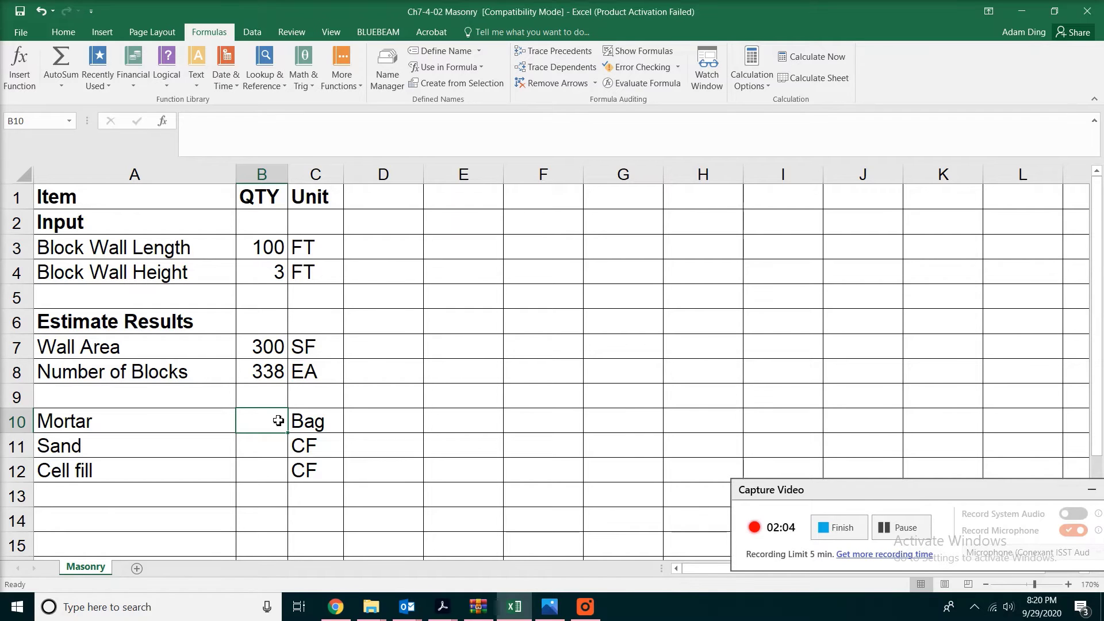
pyautogui.write('=')
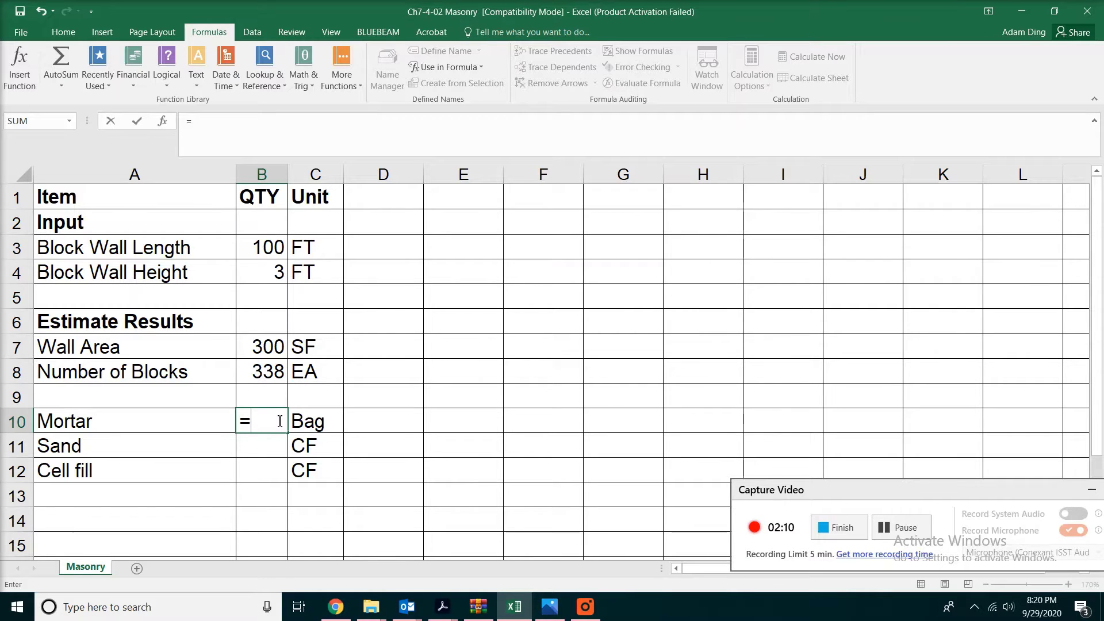
pyautogui.write('block')
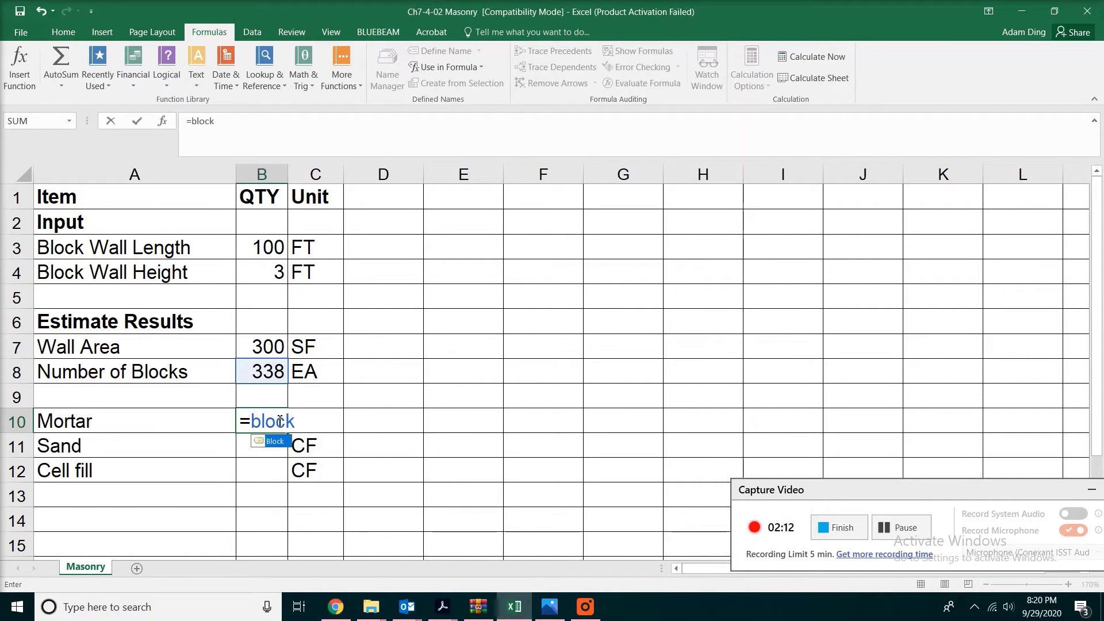
pyautogui.write('/100*3')
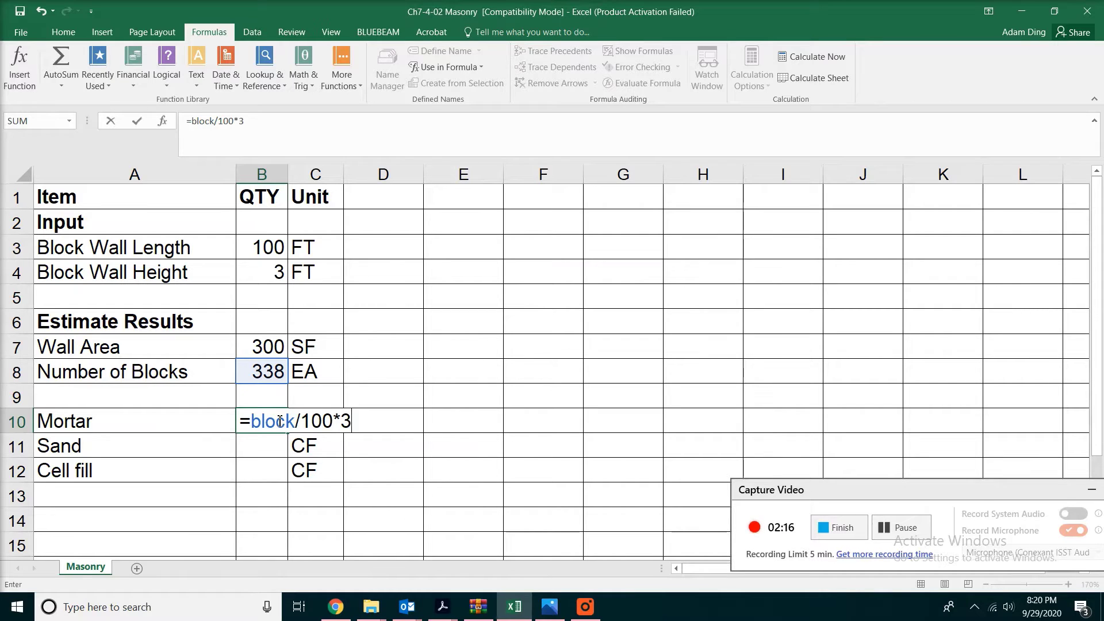
pyautogui.press('Return')
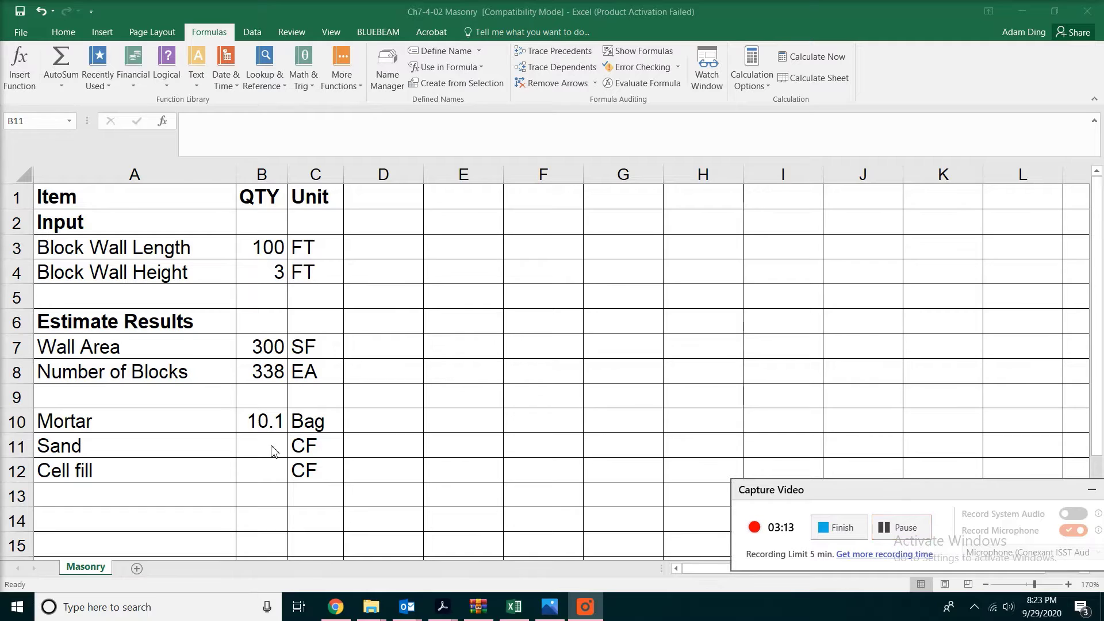
pyautogui.click(278, 445)
pyautogui.write('=block')
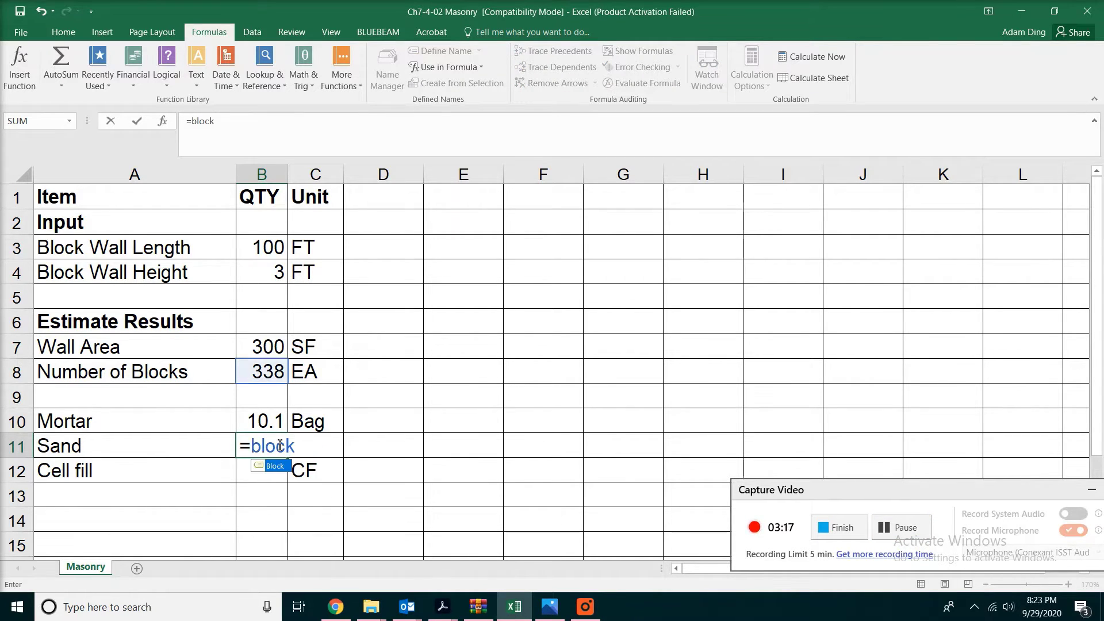
pyautogui.write('*11.6/10')
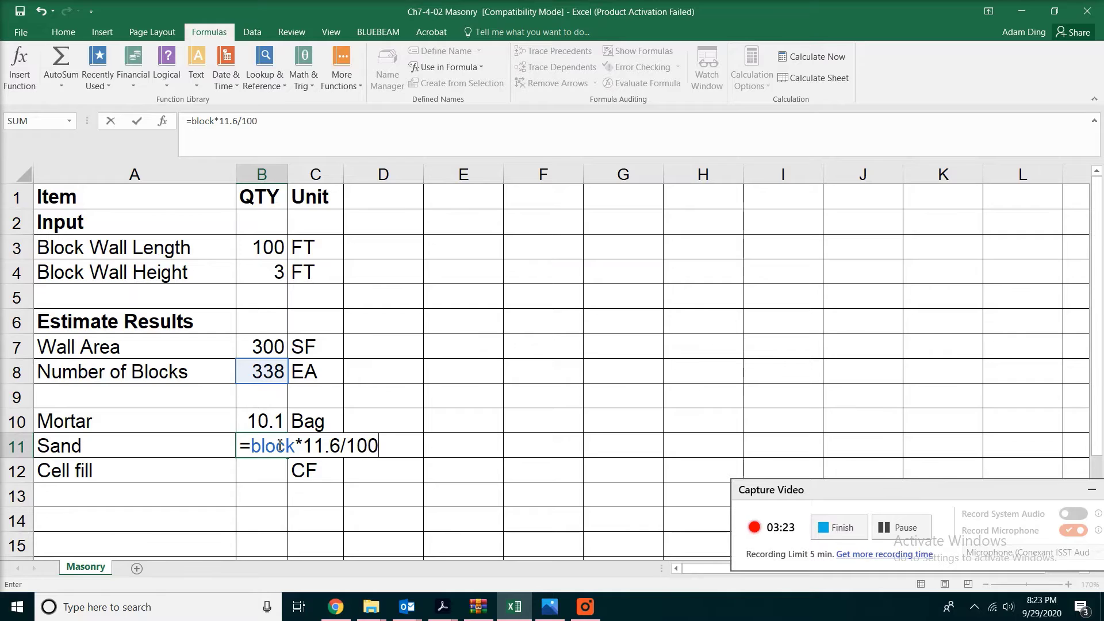
pyautogui.write('0')
pyautogui.press('Return')
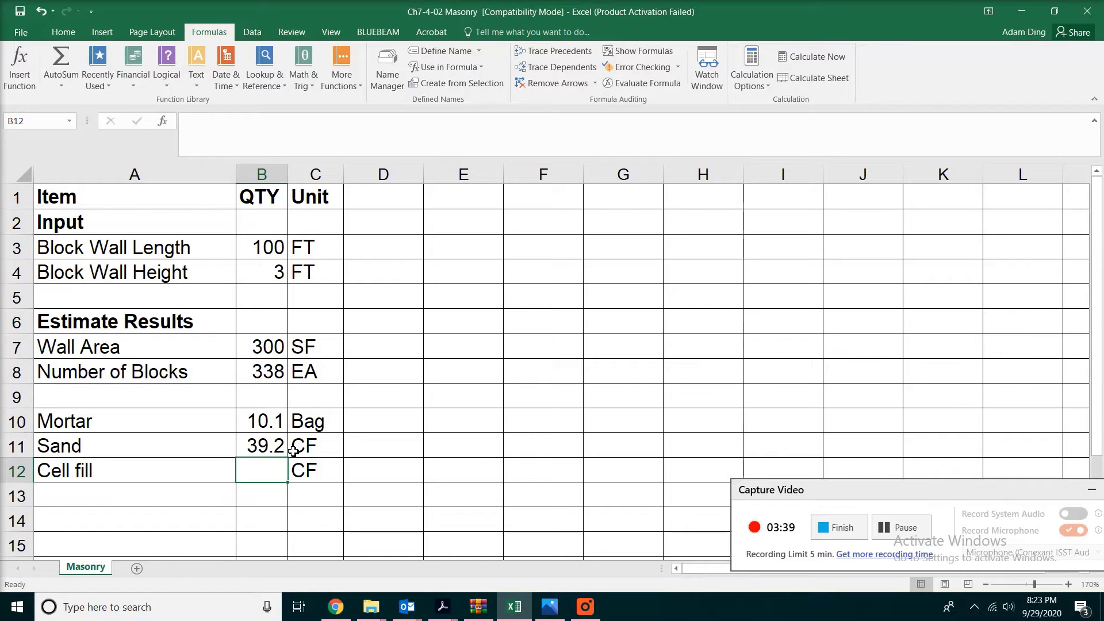
# Type the cell fill formula =block*0.25 in B12, fixing the misspelled Block name.
pyautogui.write('=blocl')
pyautogui.press('BackSpace')
pyautogui.write('k*')
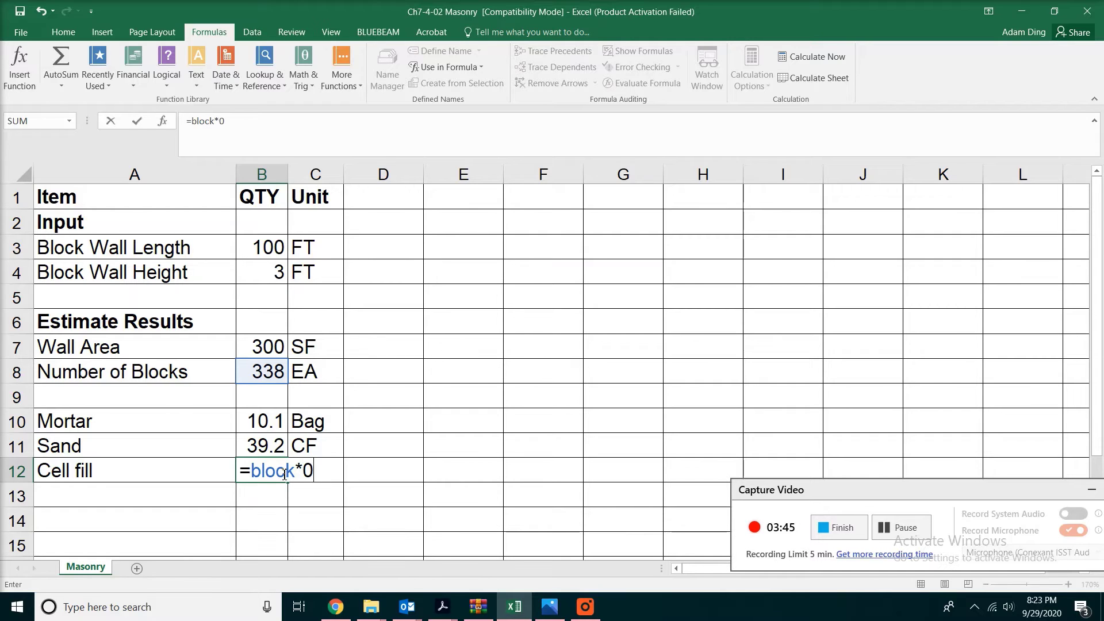
pyautogui.write('0.25')
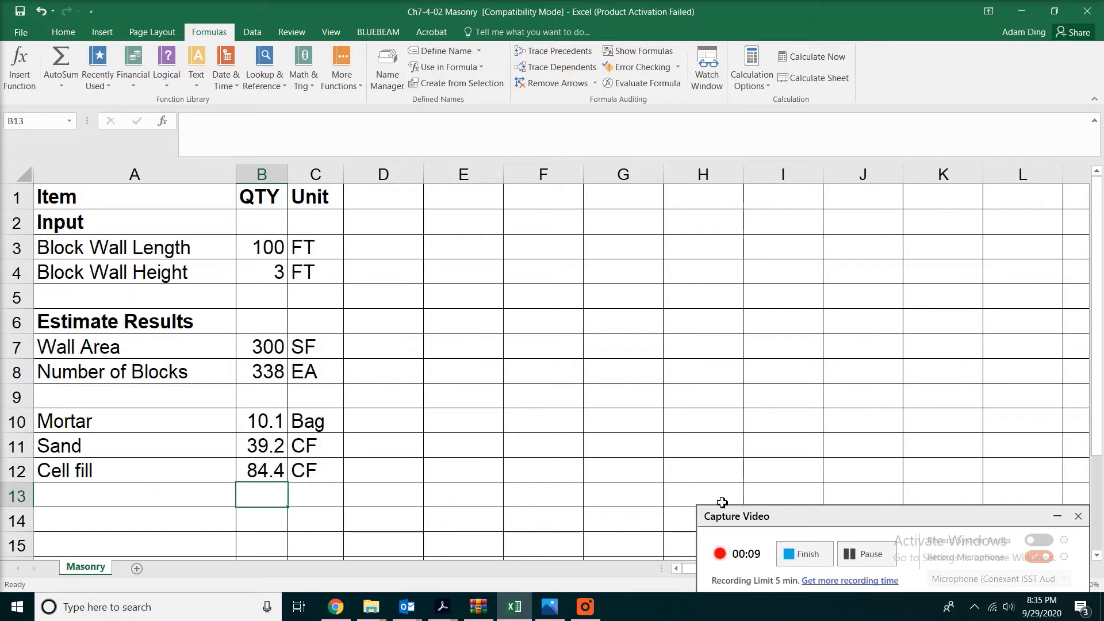
# Wrap the B10 mortar formula as ROUNDUP(Block/100*3,0) so it shows 11 Bag.
pyautogui.click(859, 553)
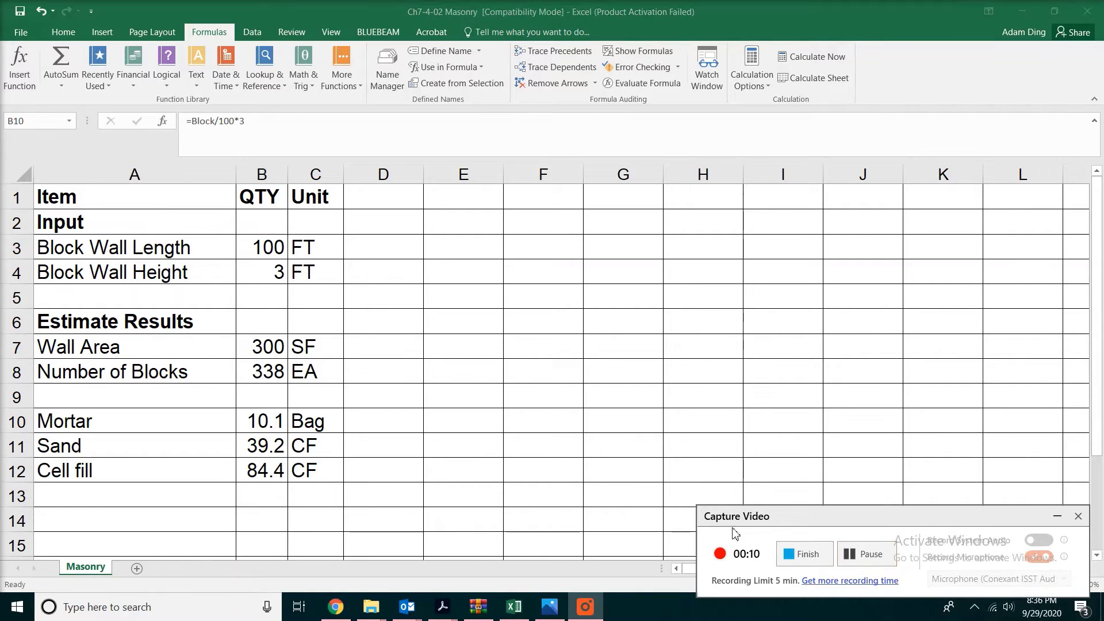
pyautogui.click(273, 415)
pyautogui.doubleClick(273, 415)
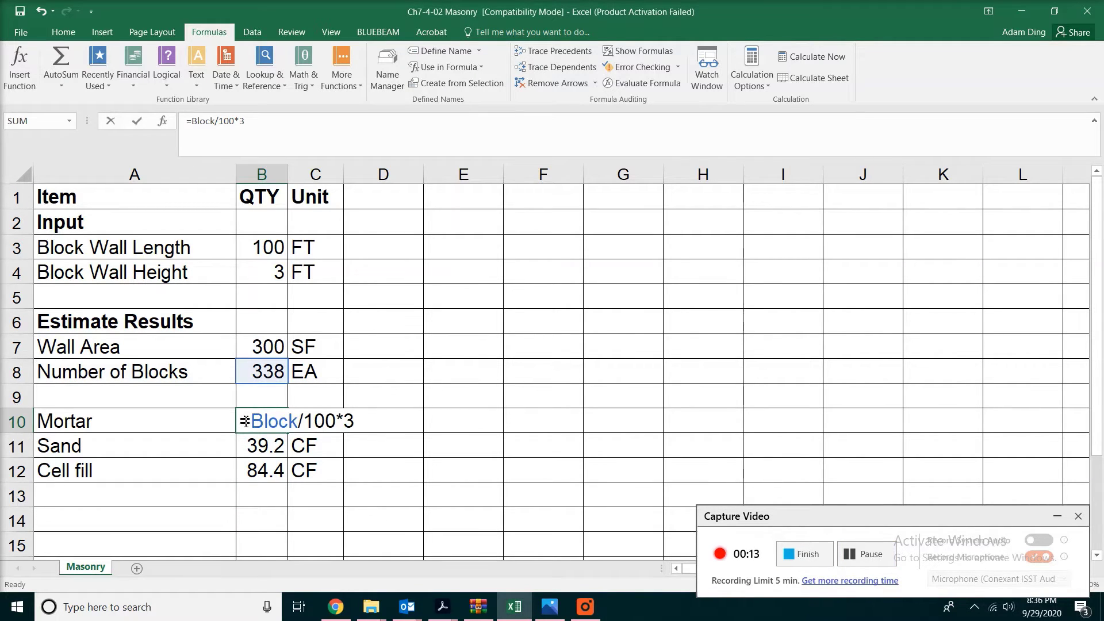
pyautogui.click(252, 420)
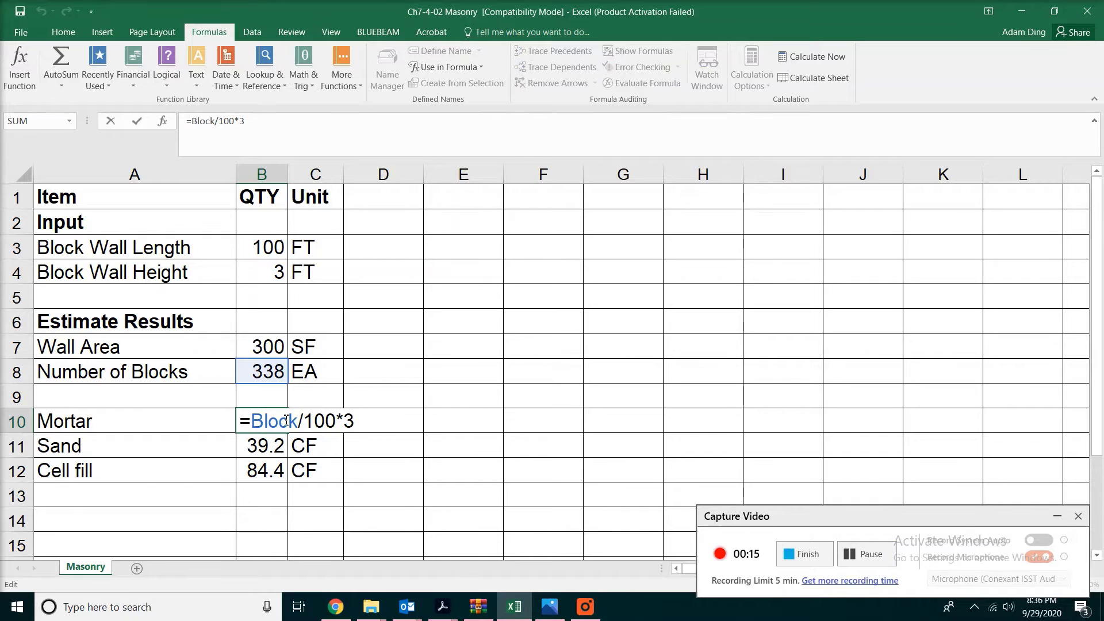
pyautogui.write('round')
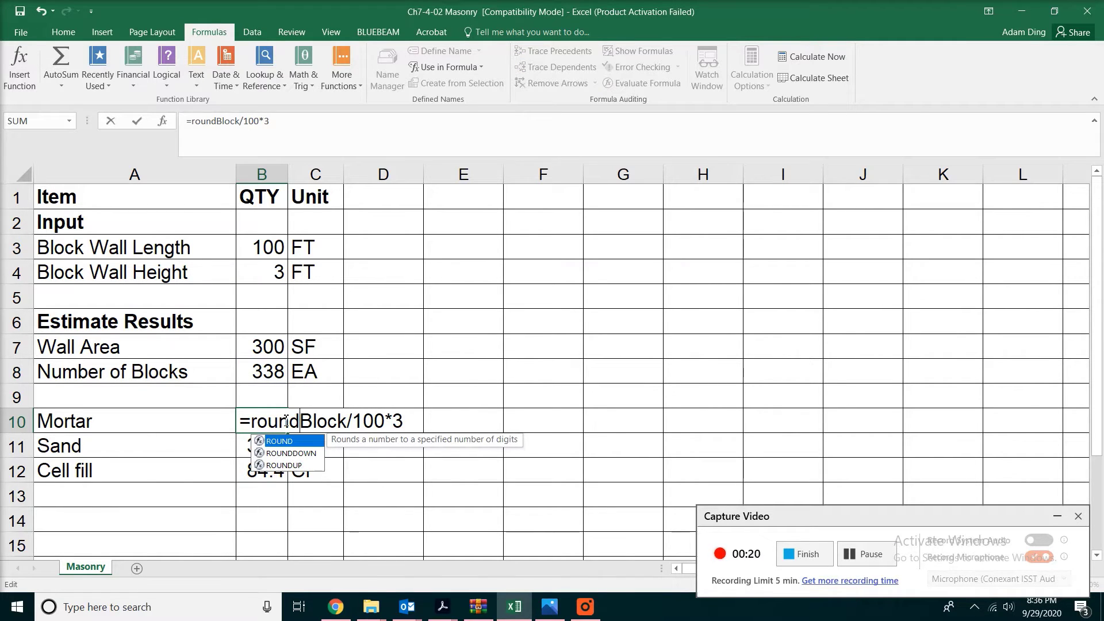
pyautogui.write('up')
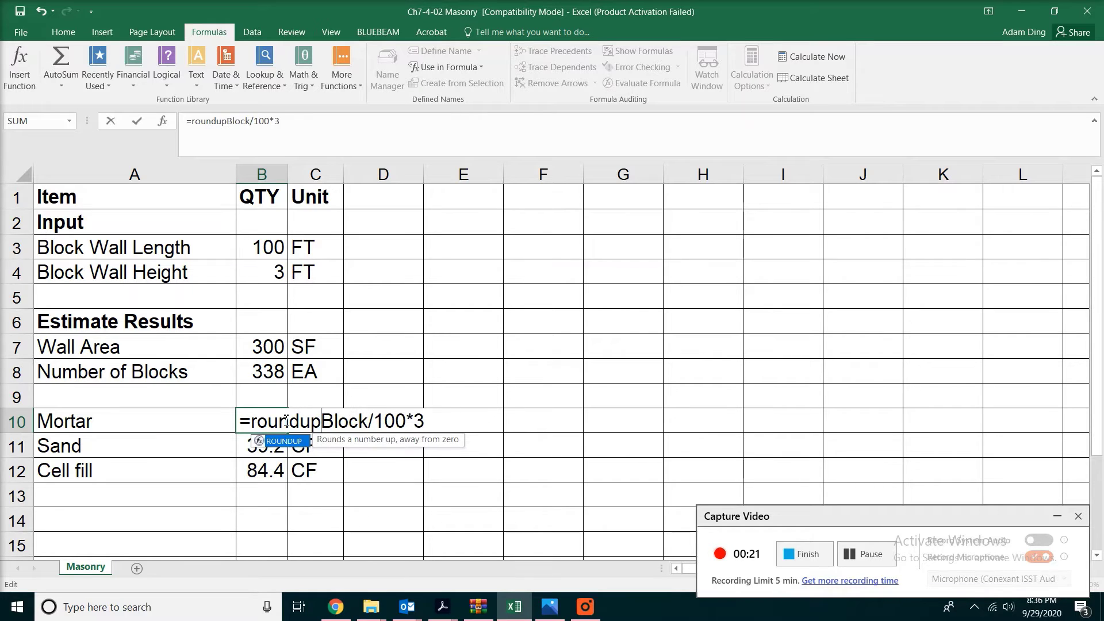
pyautogui.write('(')
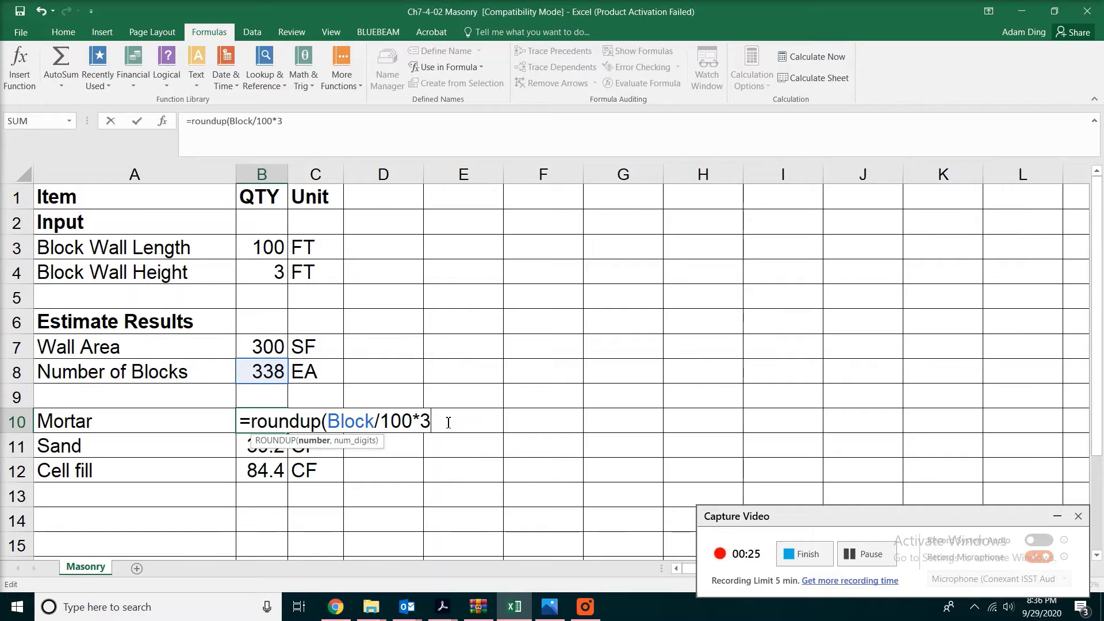
pyautogui.write(',')
pyautogui.write('0')
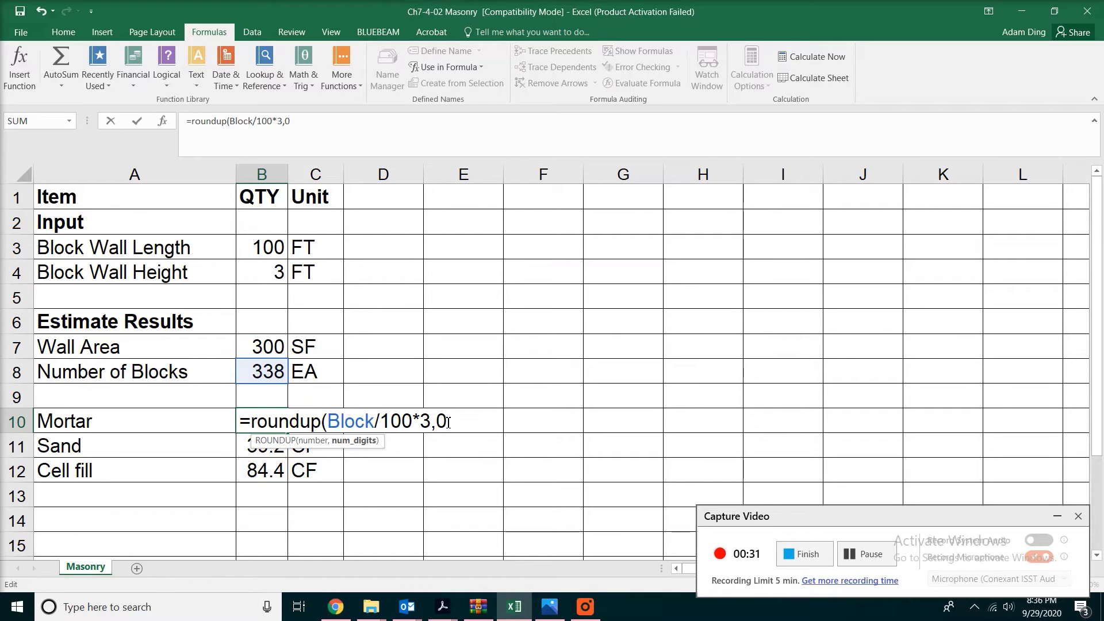
pyautogui.write(')')
pyautogui.press('Return')
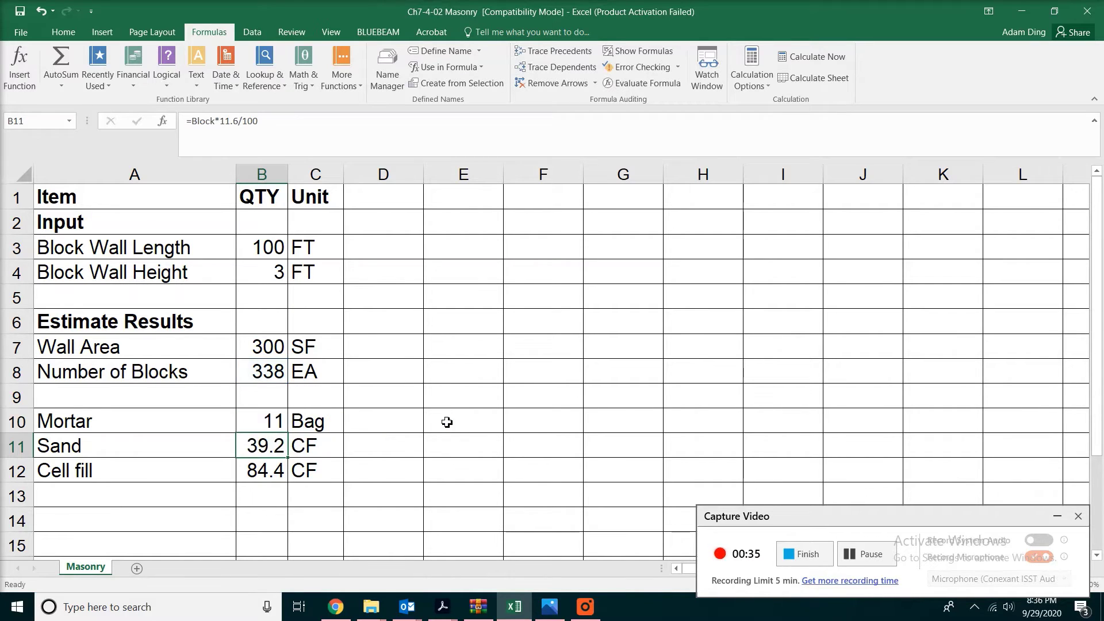
# Wrap the B11 sand and B12 cell fill formulas in ROUNDUP(...,0), giving 40 and 85 CF.
pyautogui.doubleClick(252, 447)
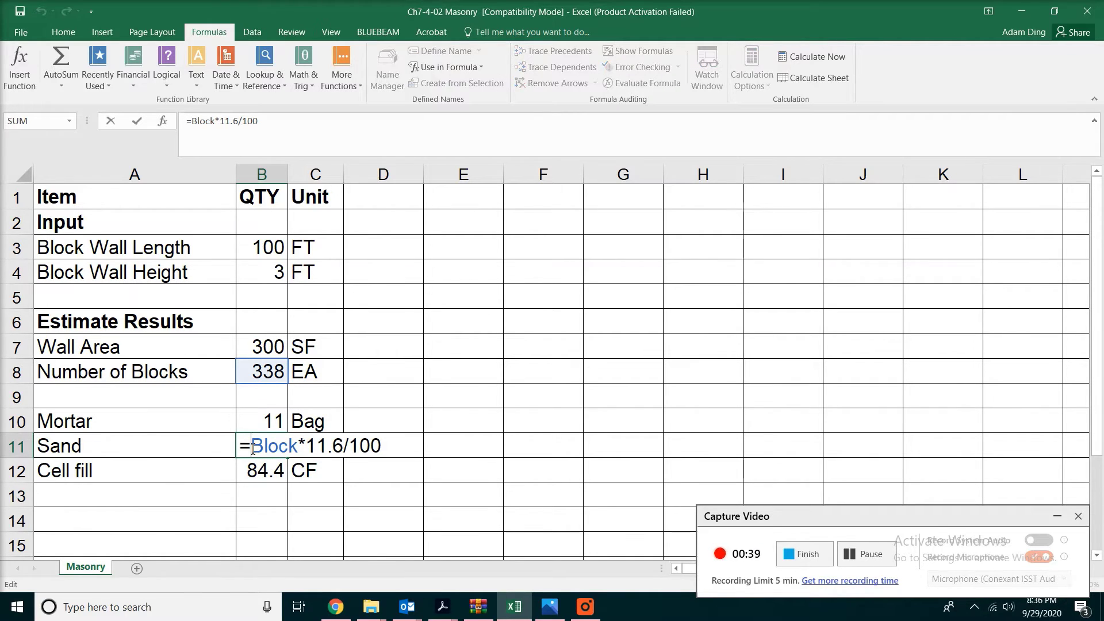
pyautogui.write('roundu')
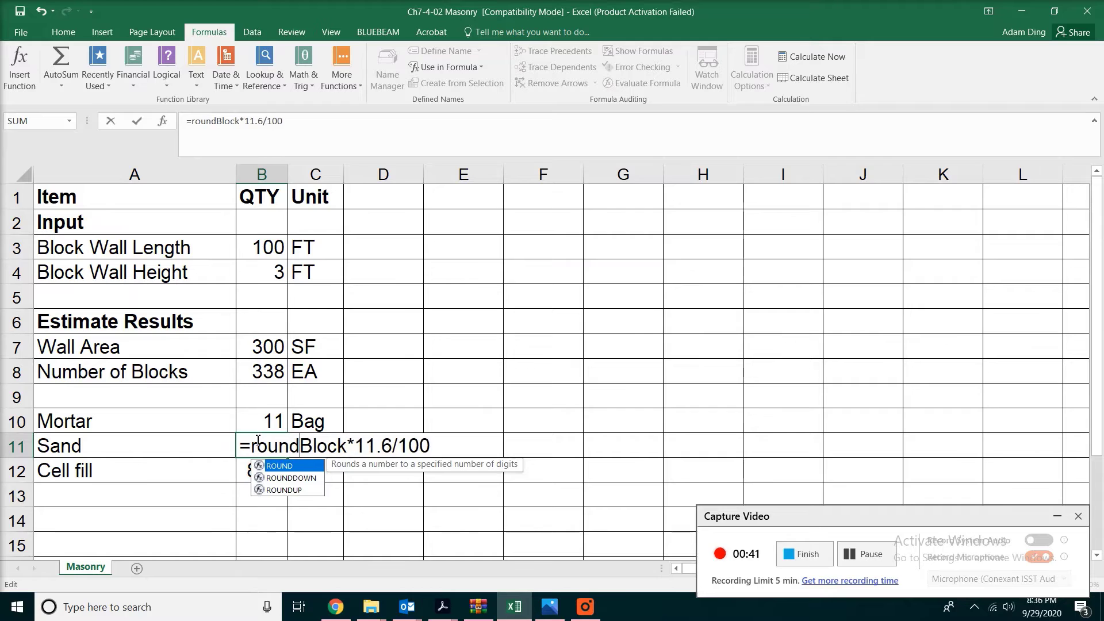
pyautogui.write('p(')
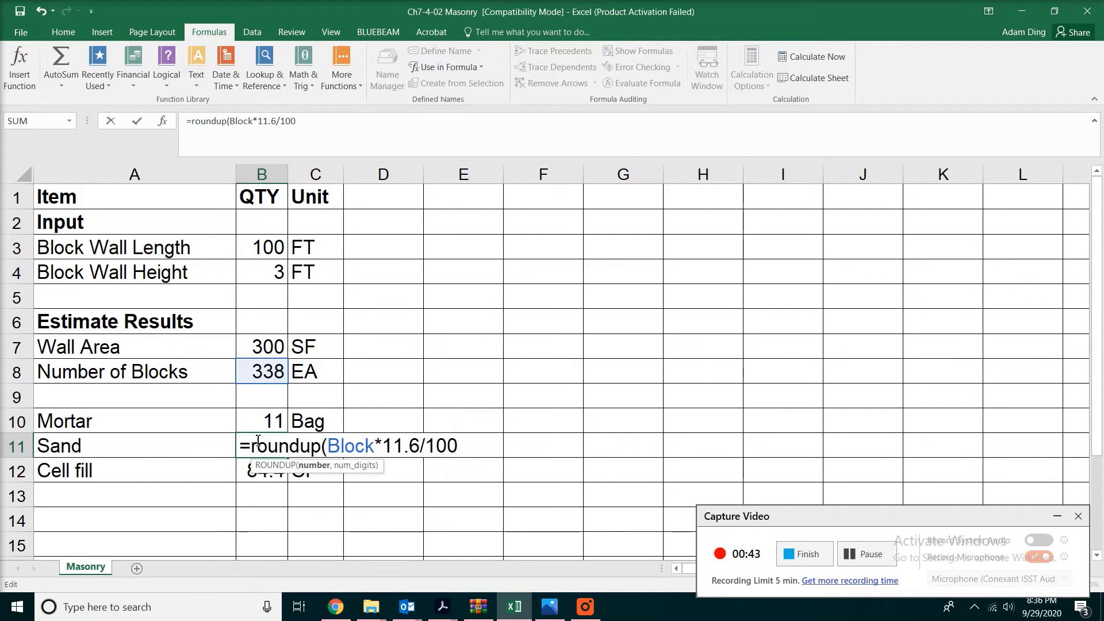
pyautogui.click(482, 447)
pyautogui.write(',0)')
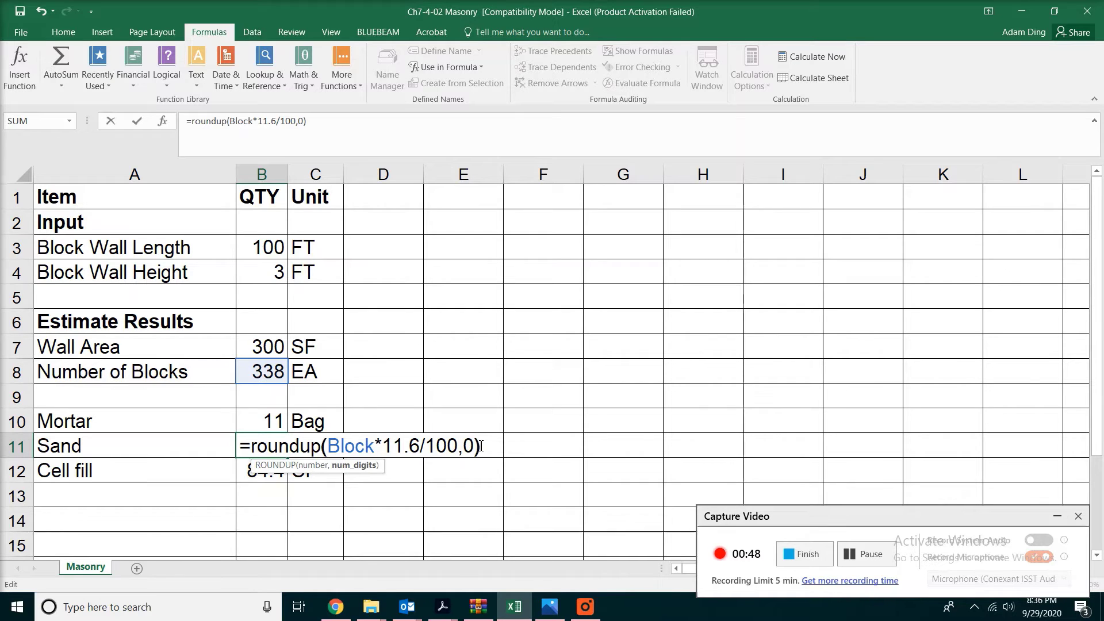
pyautogui.press('Return')
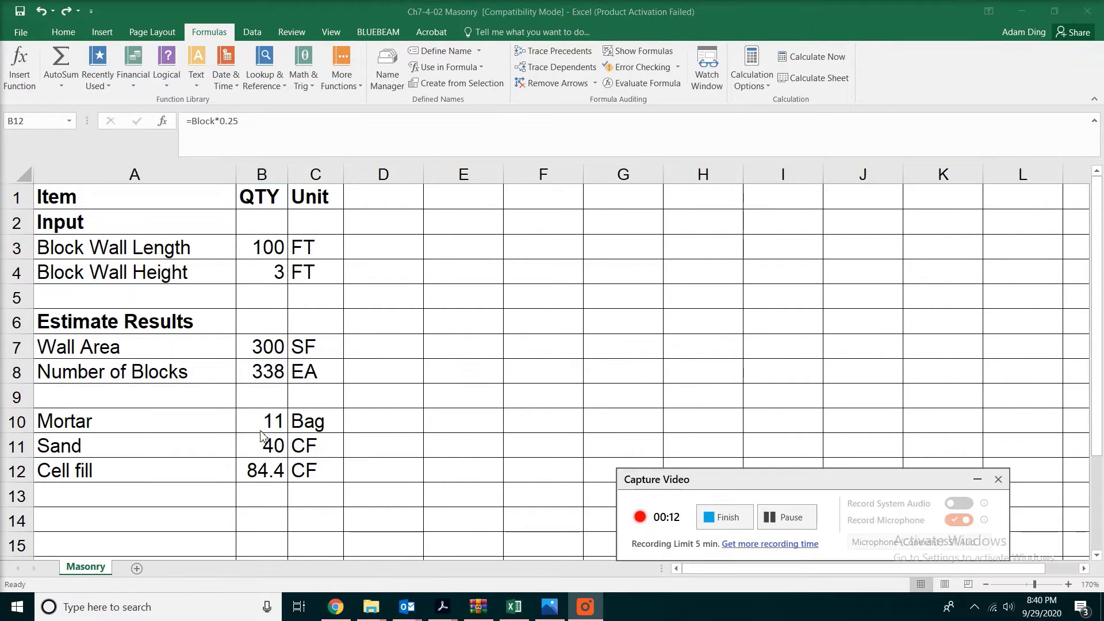
pyautogui.click(253, 471)
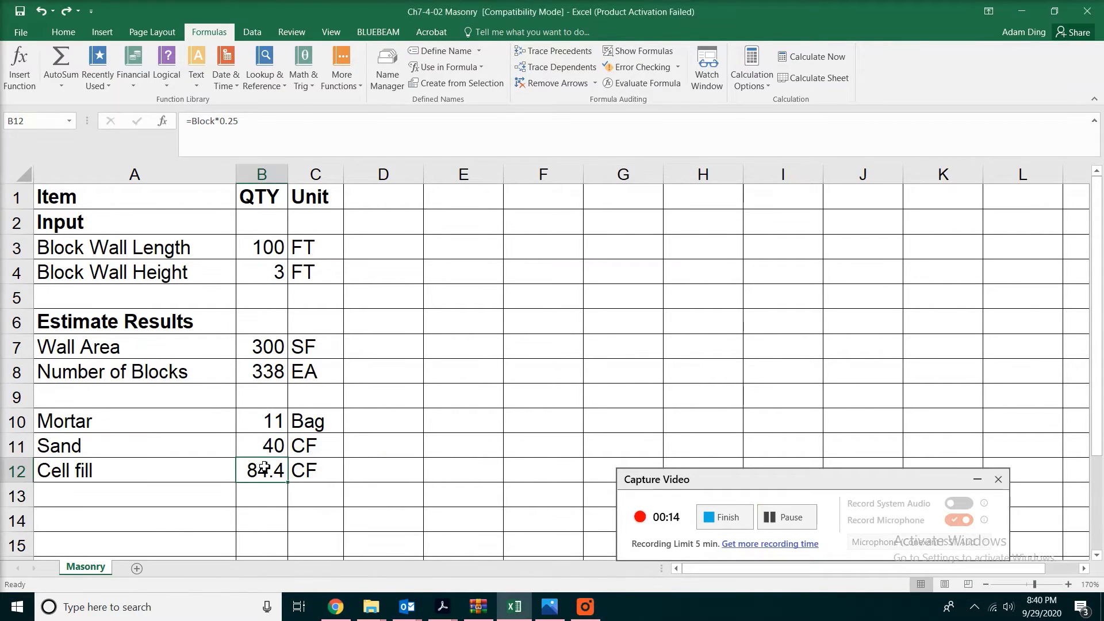
pyautogui.doubleClick(253, 470)
pyautogui.write('roundup')
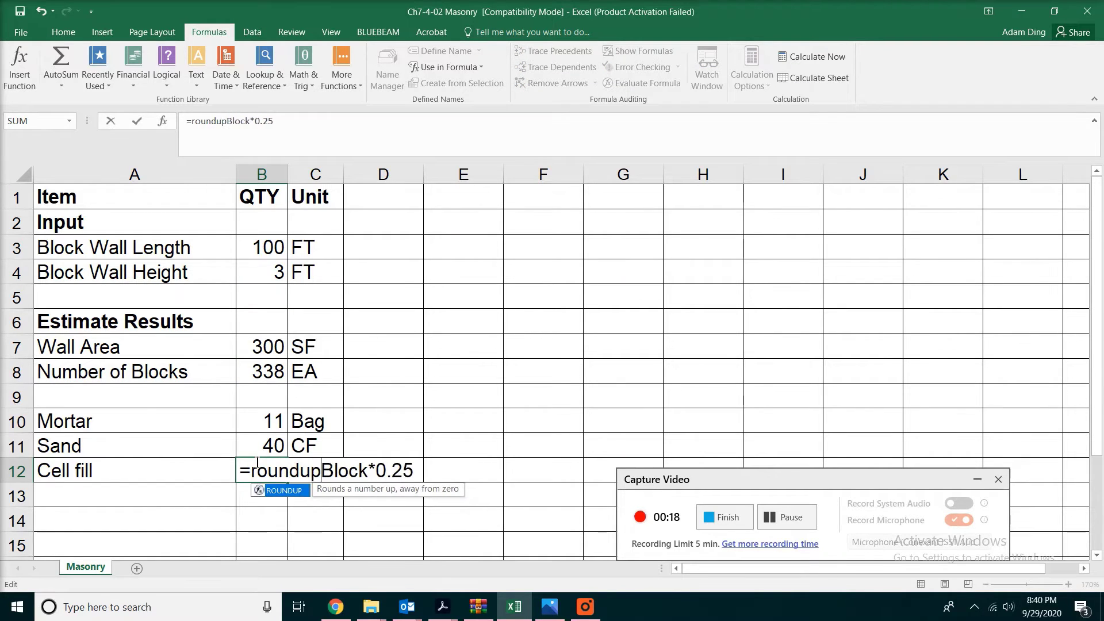
pyautogui.write('(Block*0.25')
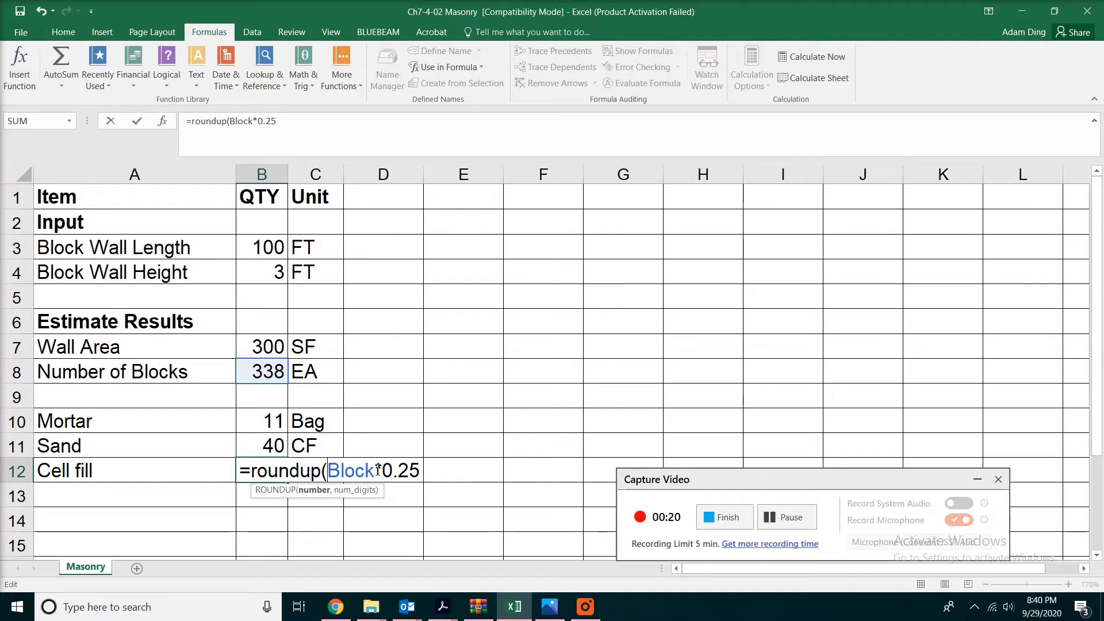
pyautogui.write(',0')
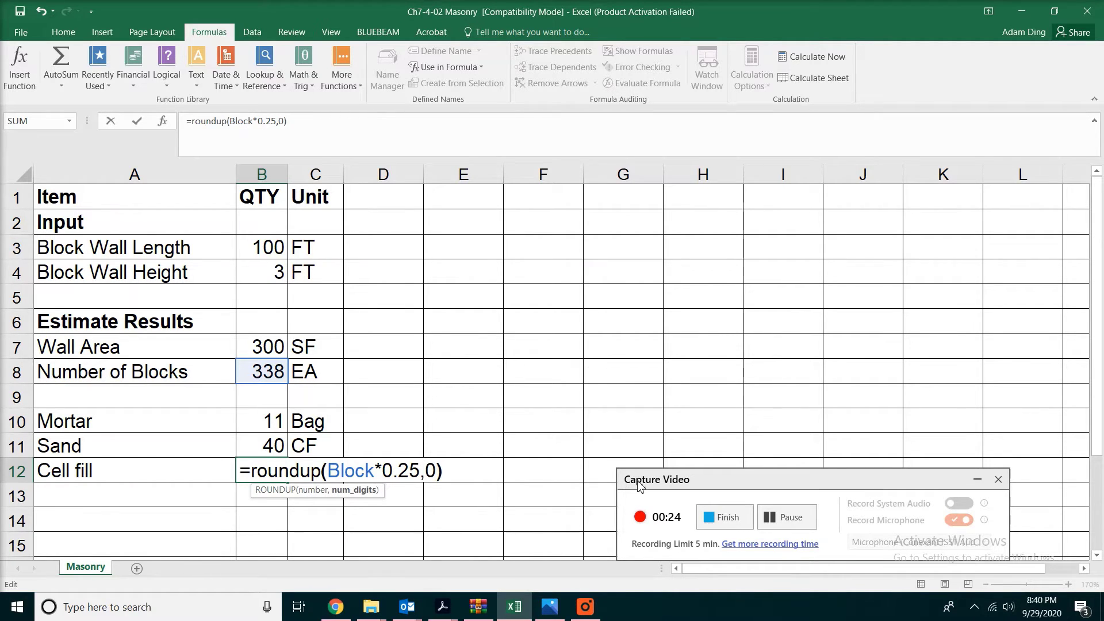
pyautogui.write(')')
pyautogui.press('Return')
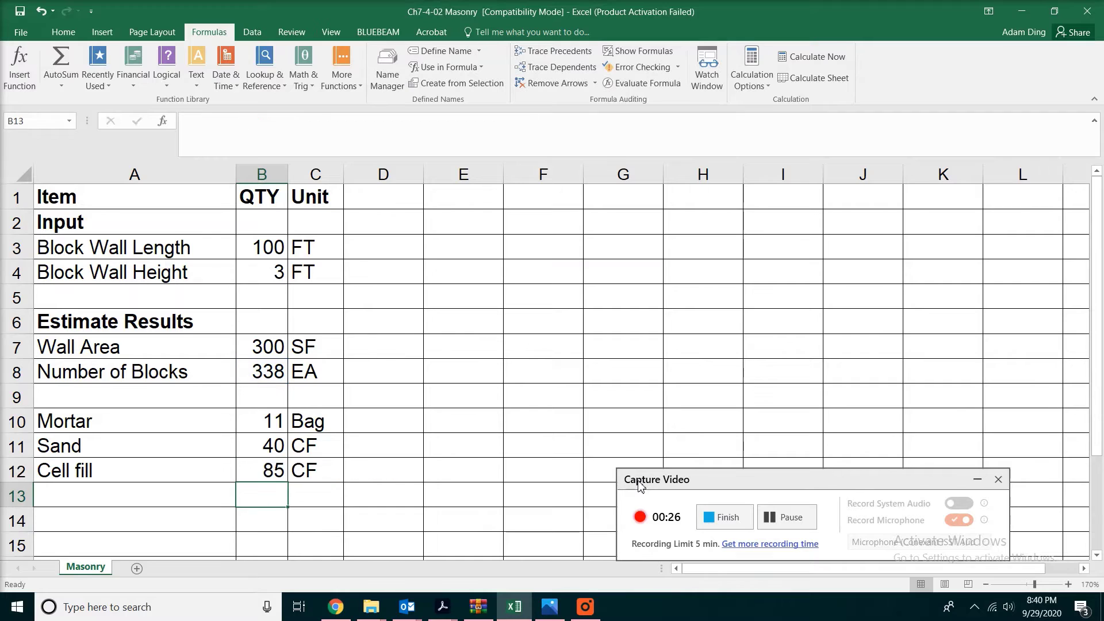
pyautogui.click(771, 520)
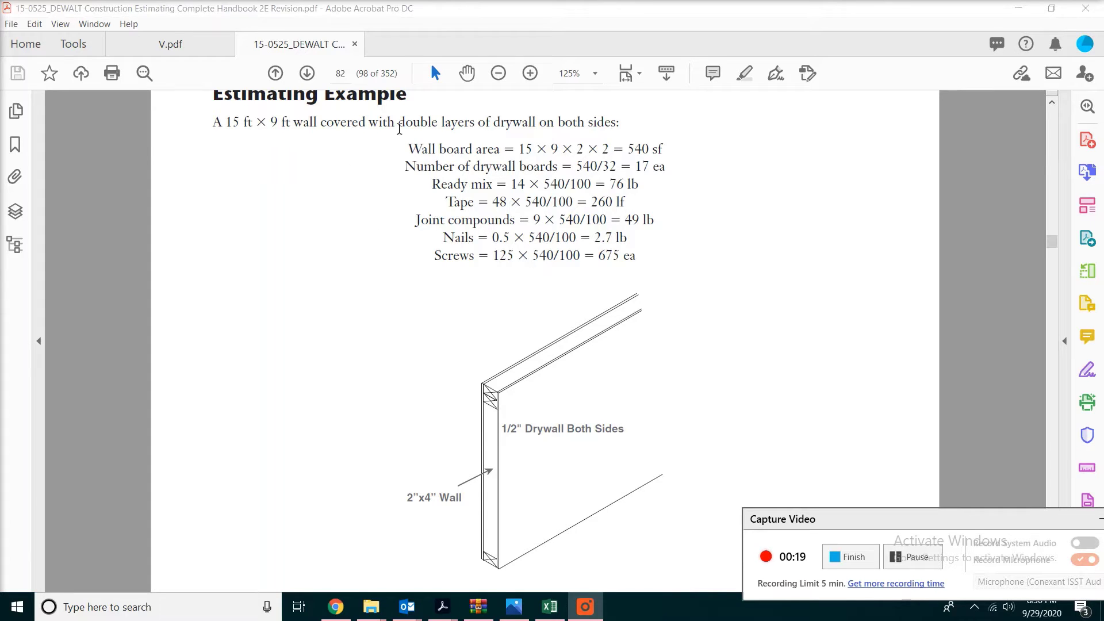
# Highlight the handbook's double-layer, Ready mix, Tape and joint compound notes, then open the Drywall workbook.
pyautogui.moveTo(399, 123); pyautogui.dragTo(614, 125)
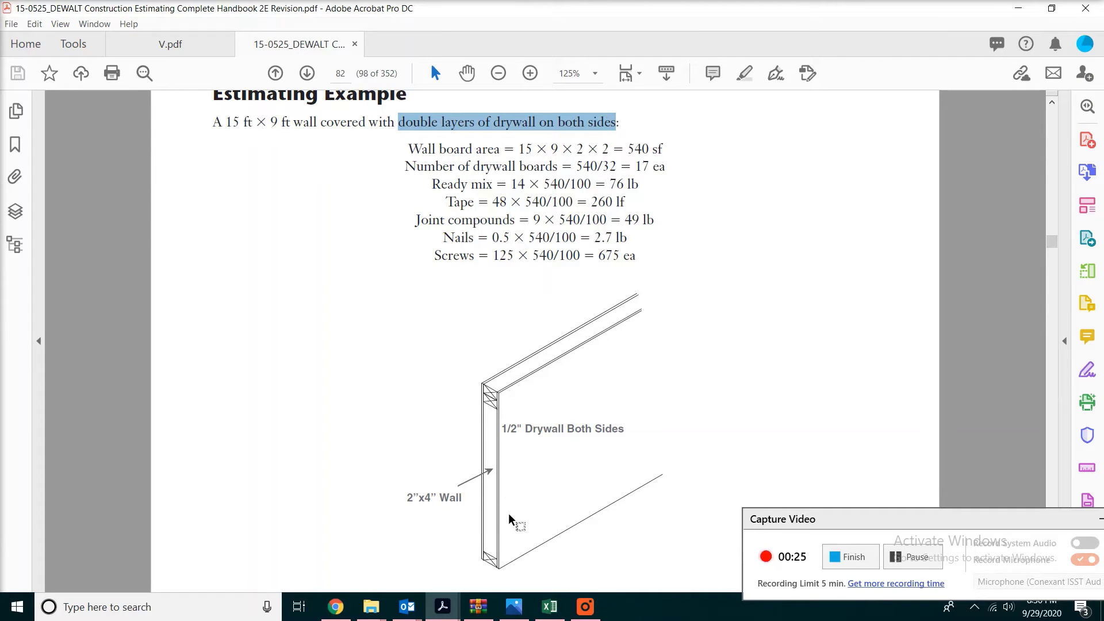
pyautogui.click(900, 559)
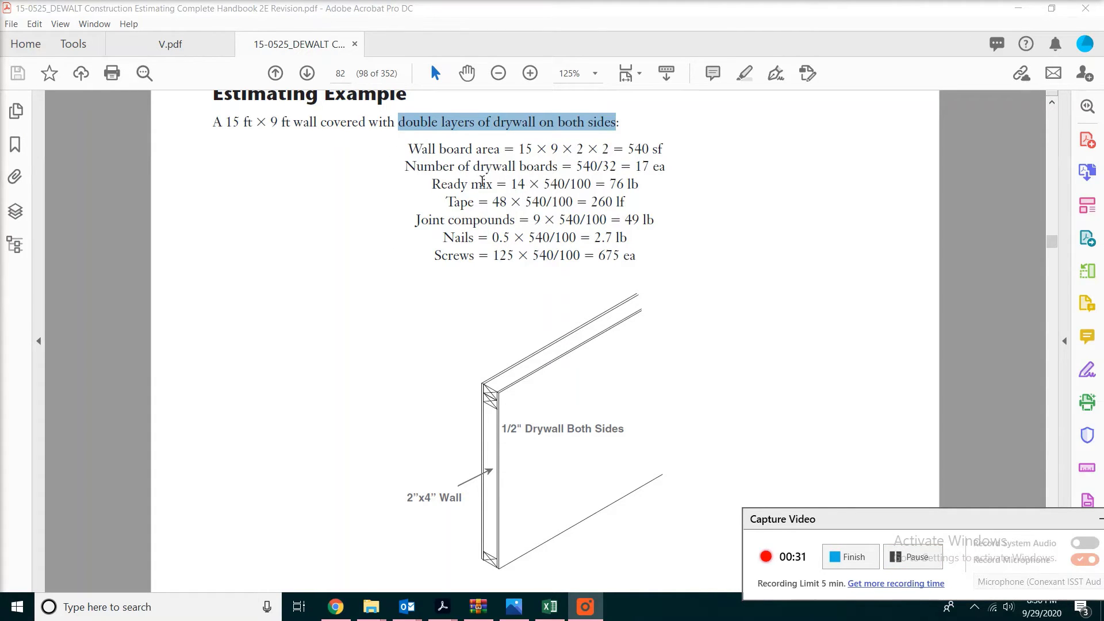
pyautogui.moveTo(432, 184); pyautogui.dragTo(492, 185)
pyautogui.click(474, 192)
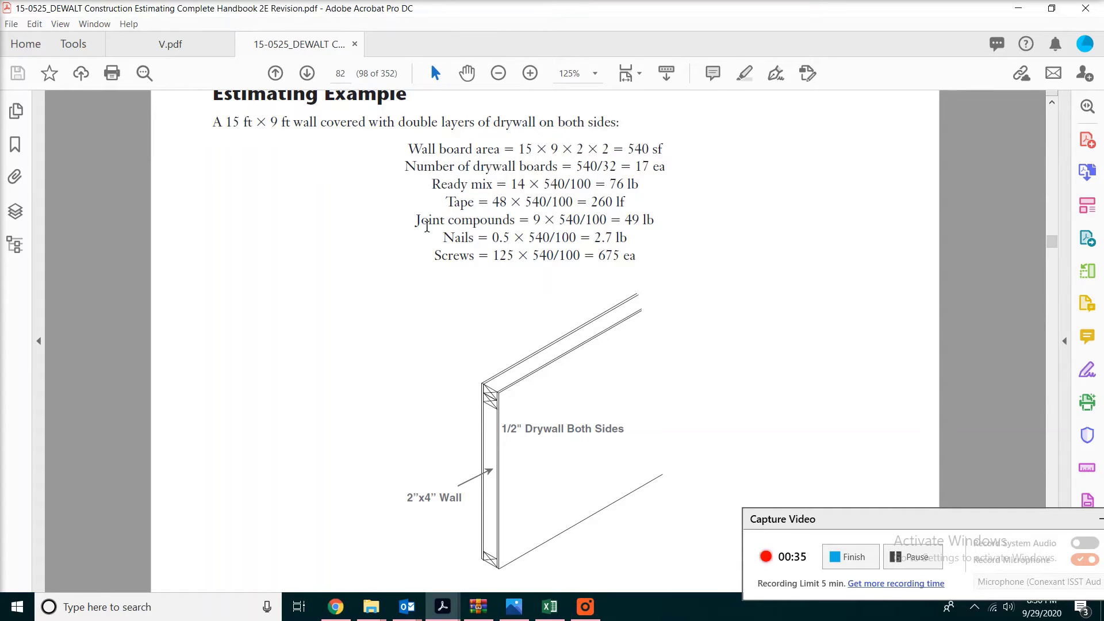
pyautogui.moveTo(427, 226); pyautogui.dragTo(514, 224)
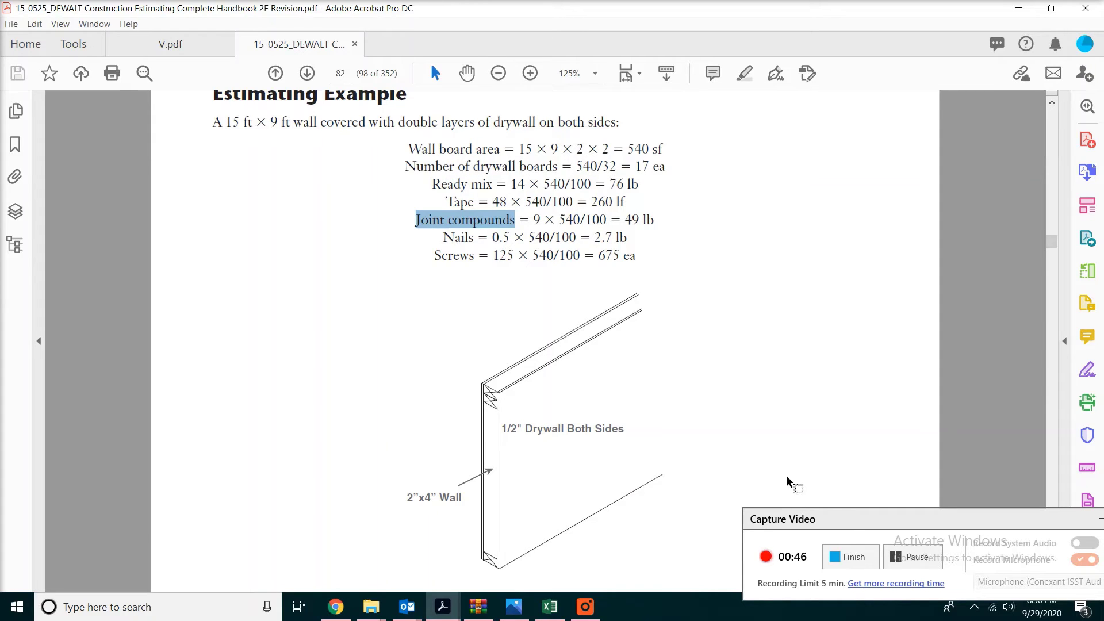
pyautogui.click(909, 575)
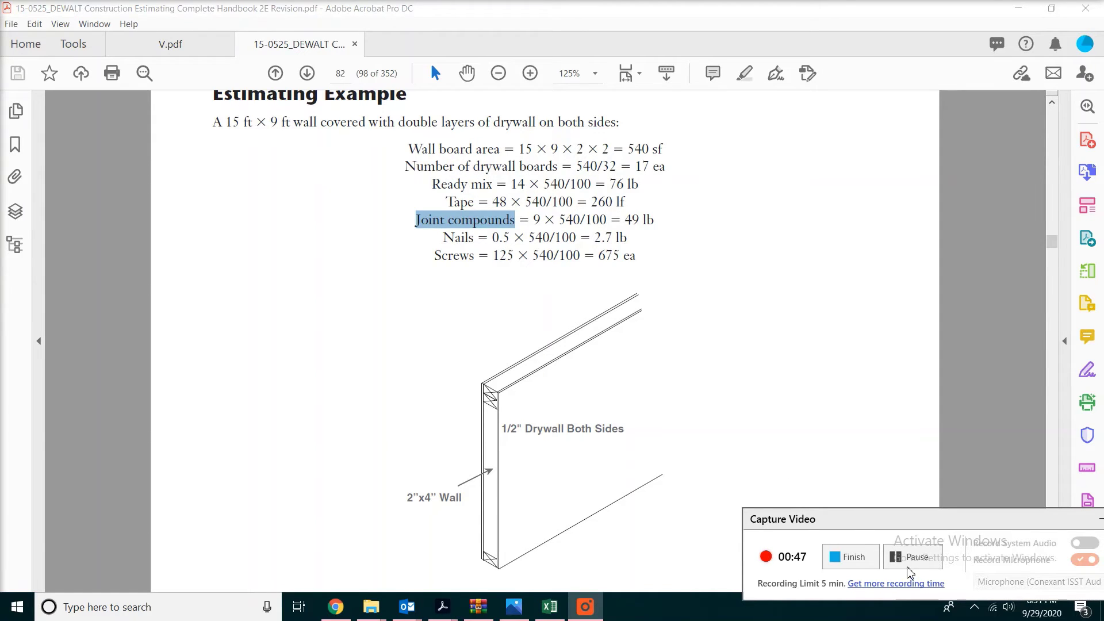
pyautogui.click(549, 606)
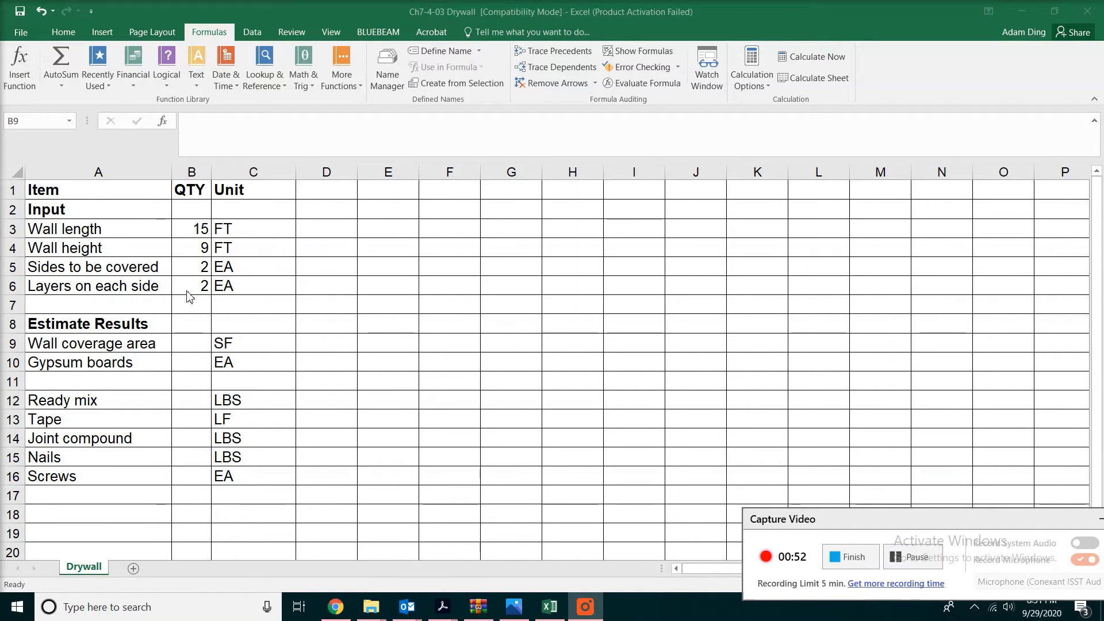
# Enter =B3*B4*B5*B6 in B9 so the wall coverage area shows 540 SF.
pyautogui.click(182, 341)
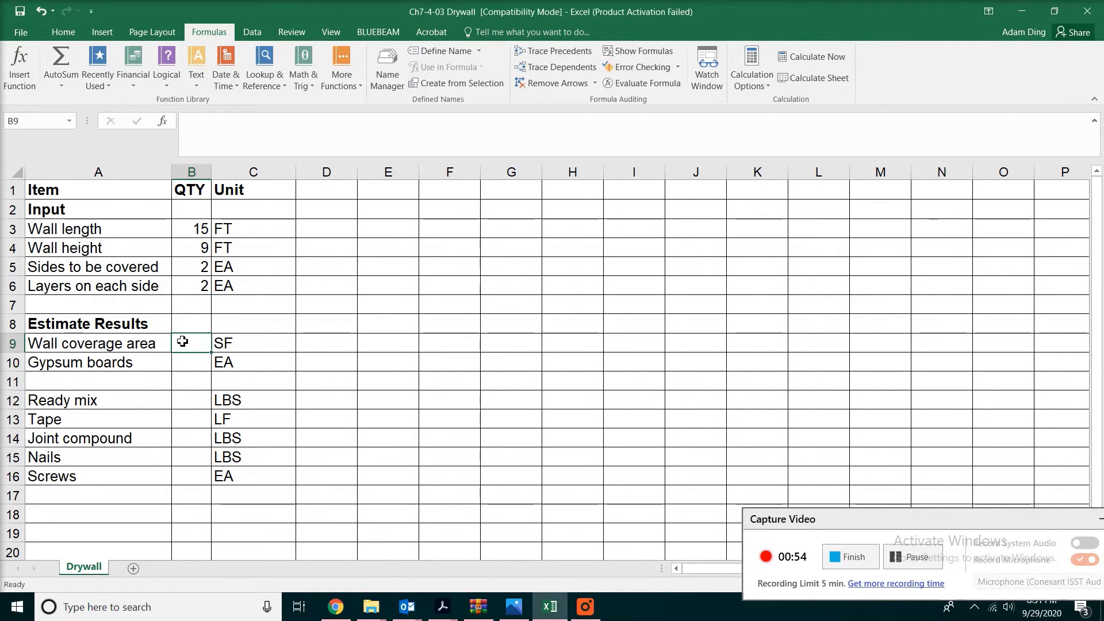
pyautogui.write('=')
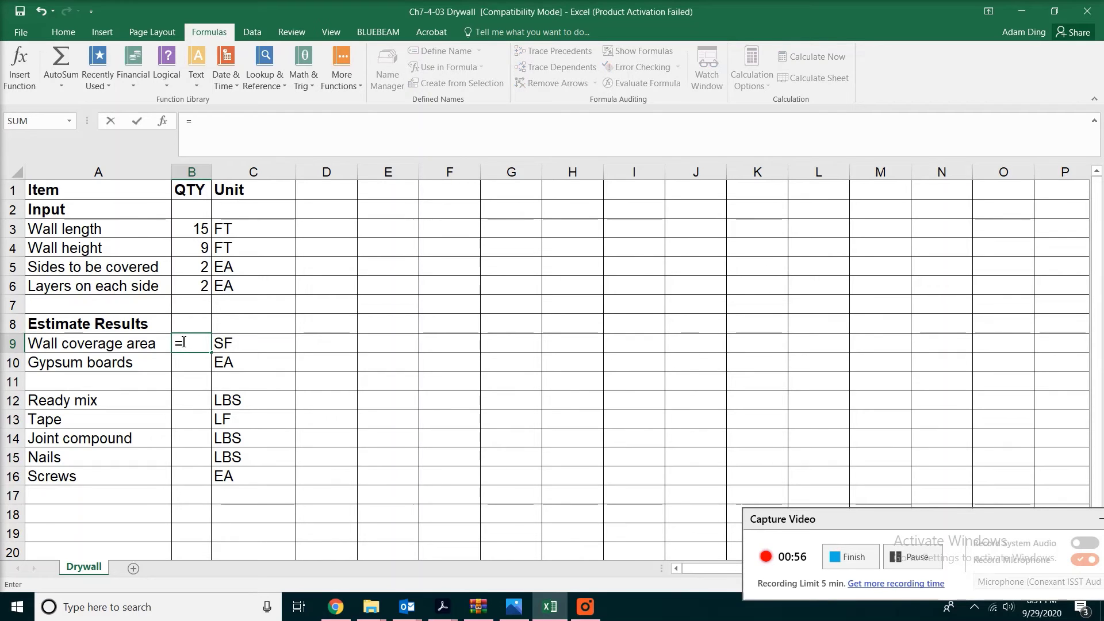
pyautogui.click(185, 230)
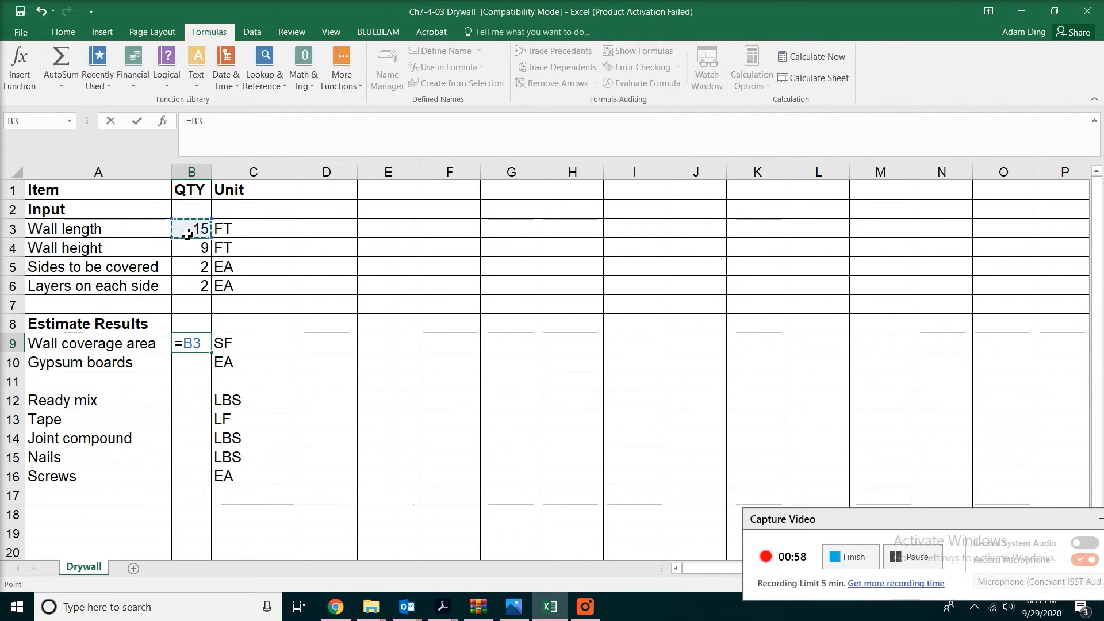
pyautogui.write('*')
pyautogui.click(206, 247)
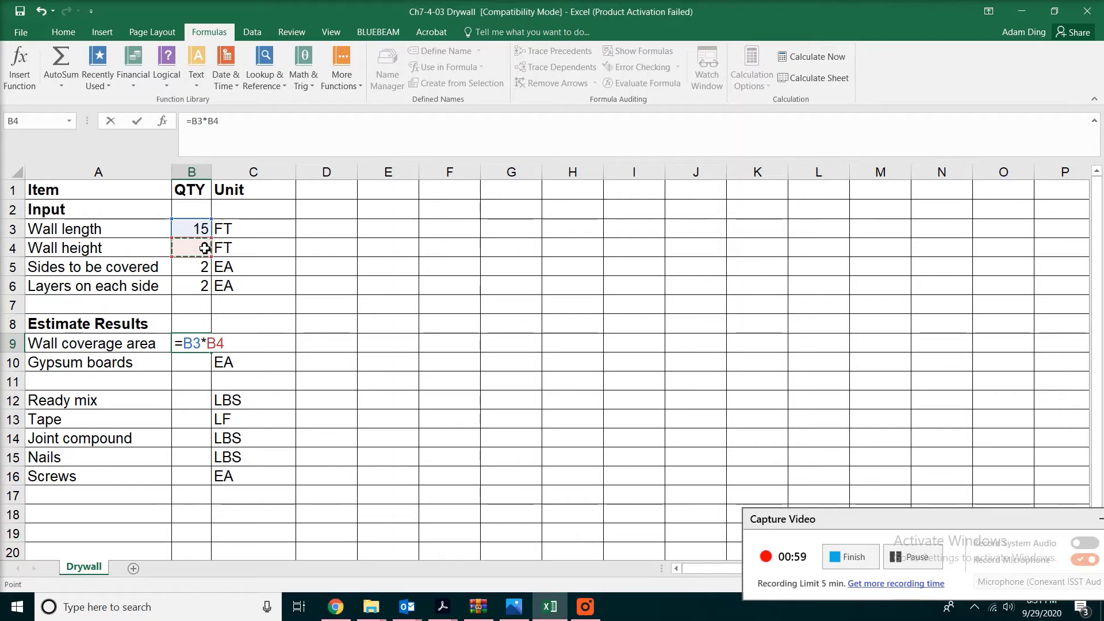
pyautogui.write('*')
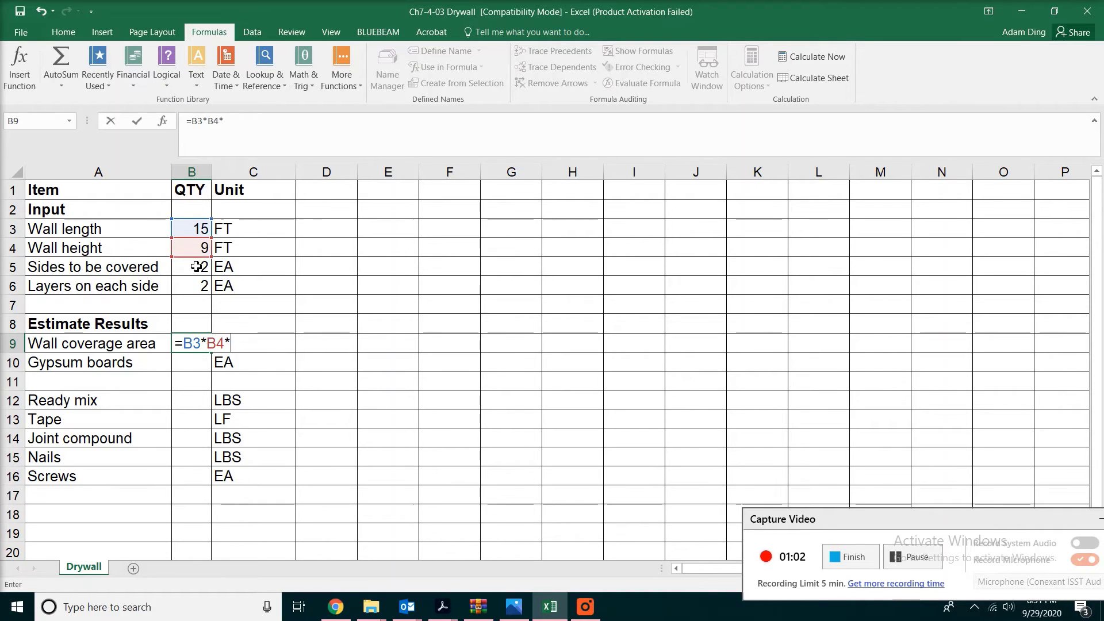
pyautogui.click(197, 267)
pyautogui.write('*')
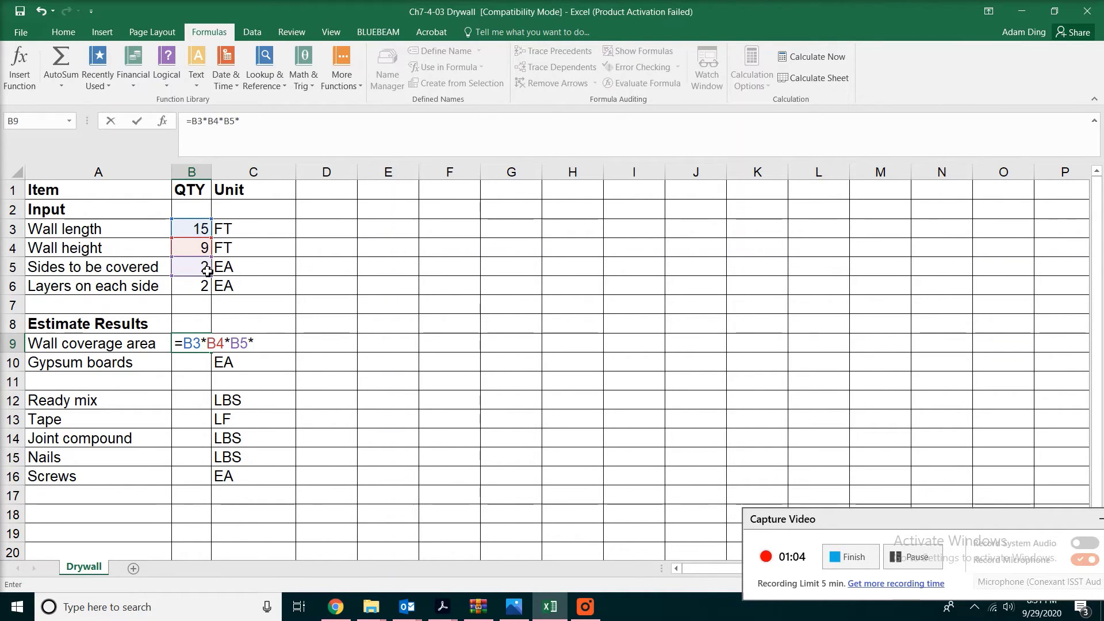
pyautogui.click(198, 286)
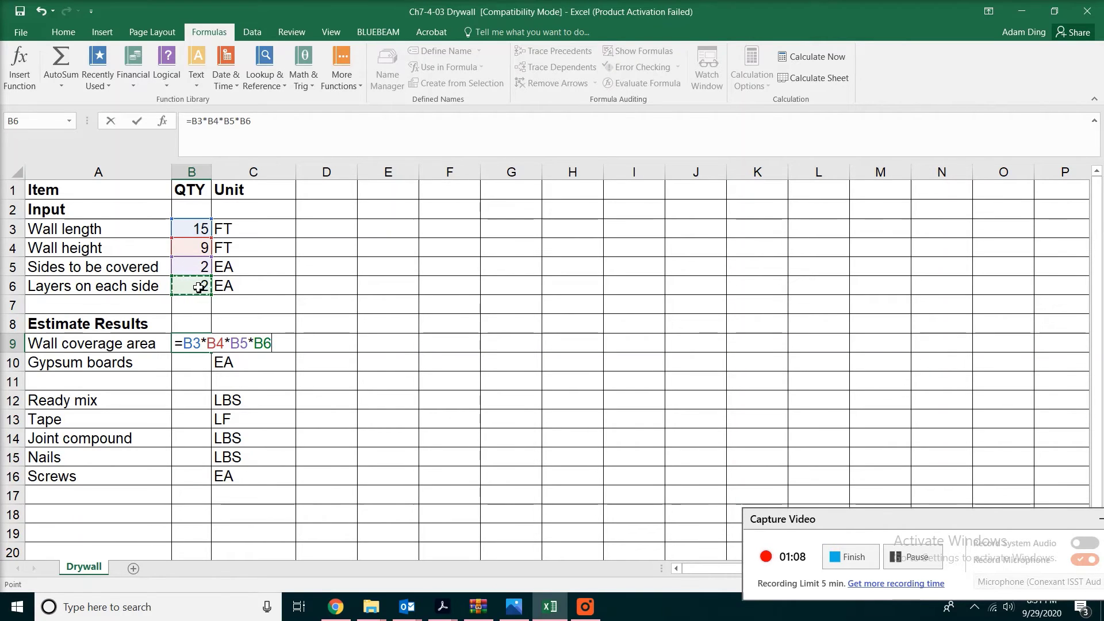
pyautogui.press('Return')
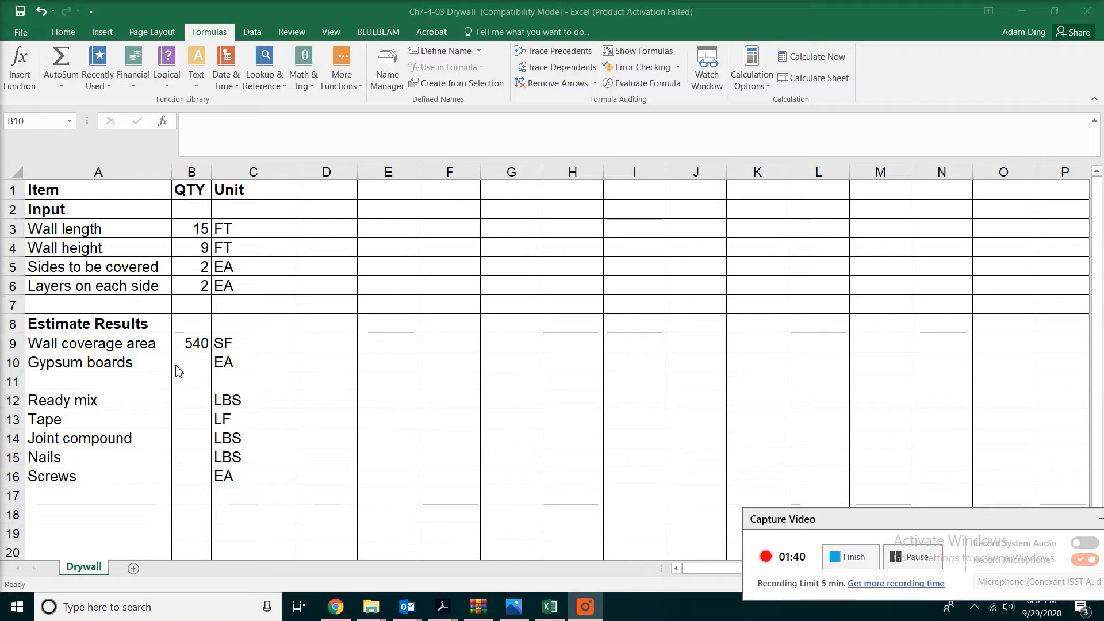
# Enter =ROUNDUP(B9/32,0) in B10 so the gypsum board count shows 17.
pyautogui.click(195, 363)
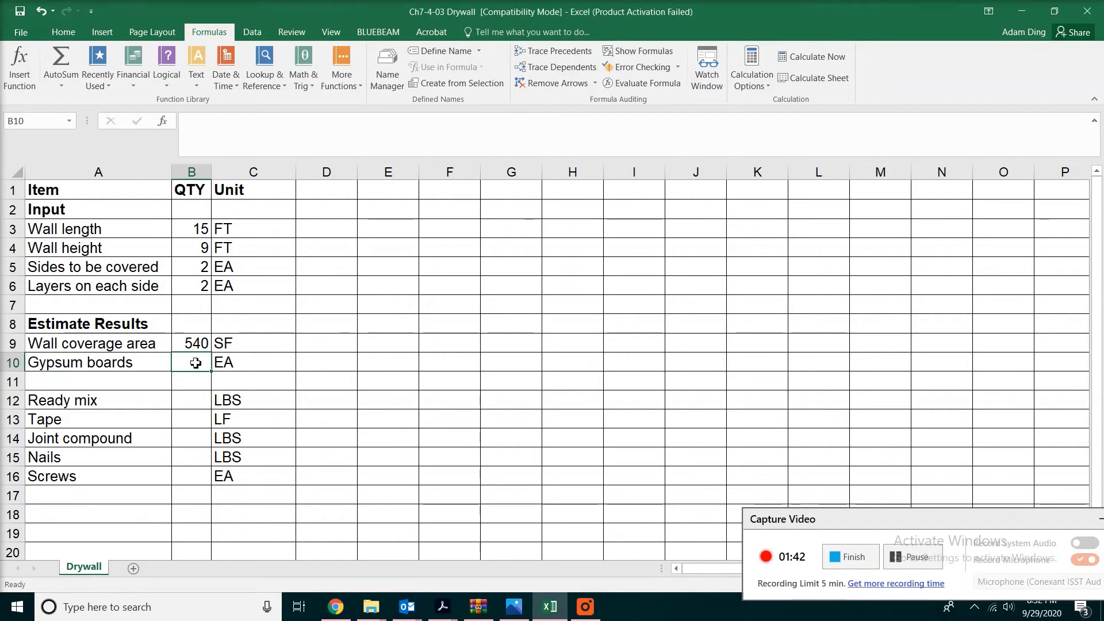
pyautogui.write('=')
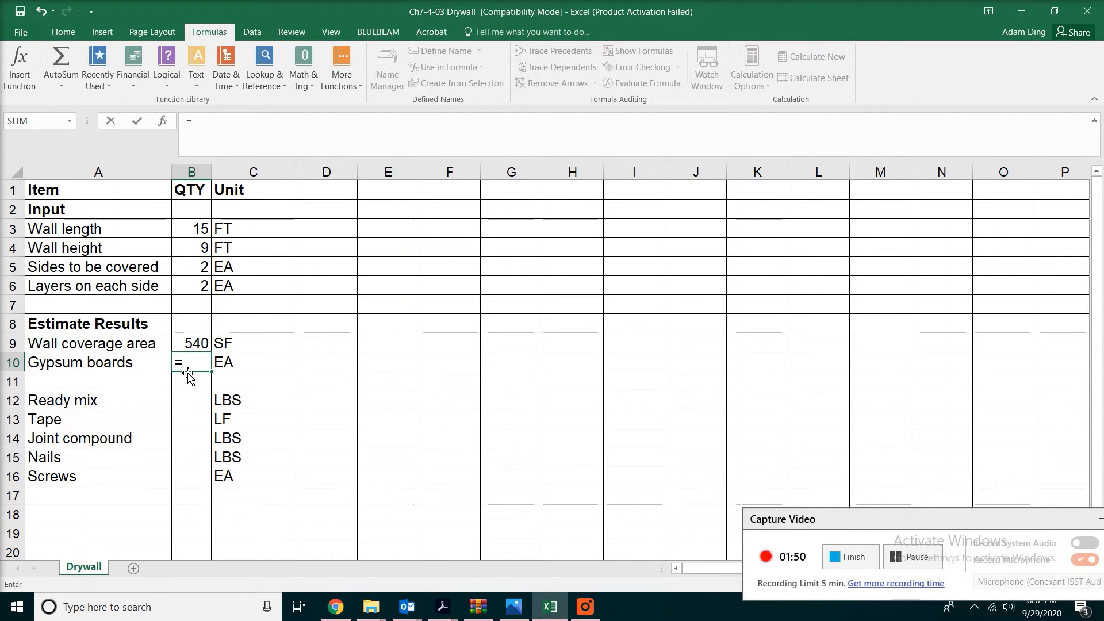
pyautogui.write('round')
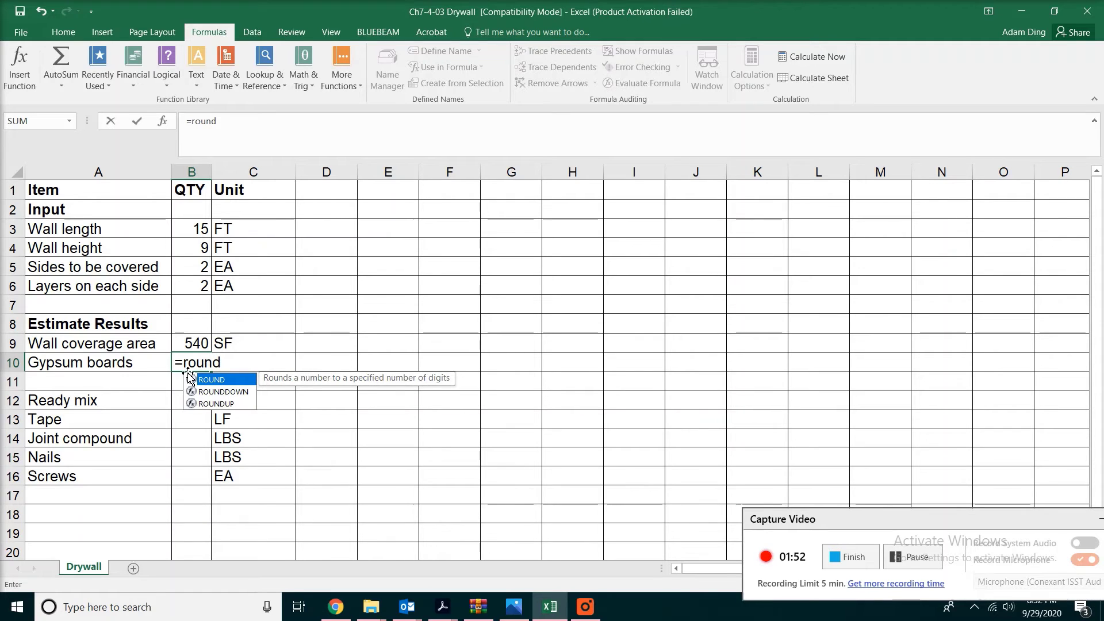
pyautogui.write('up(')
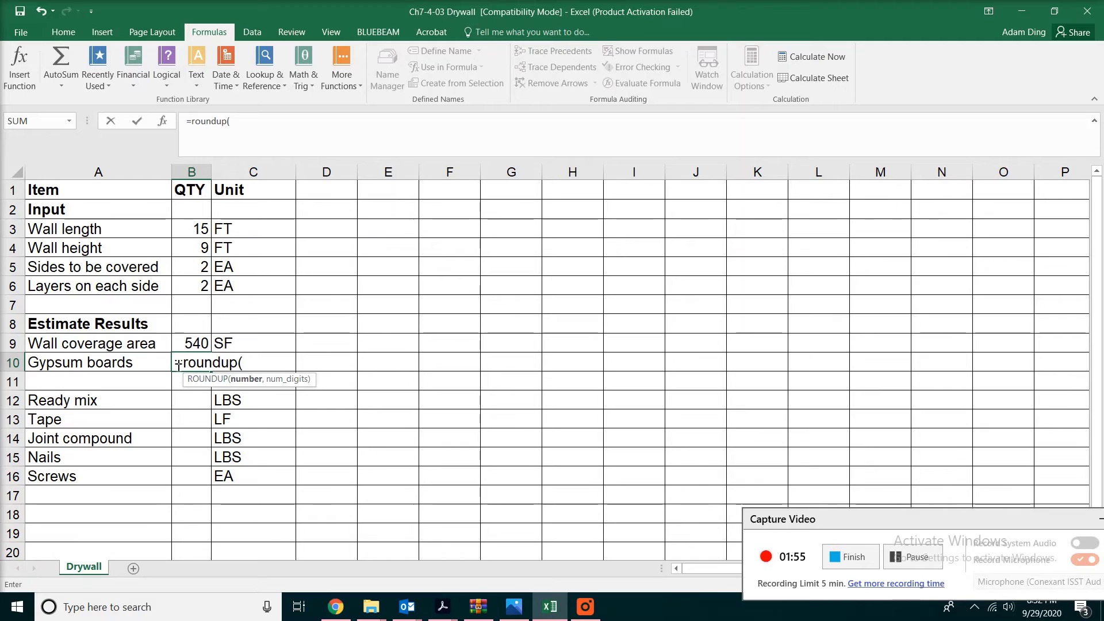
pyautogui.click(194, 344)
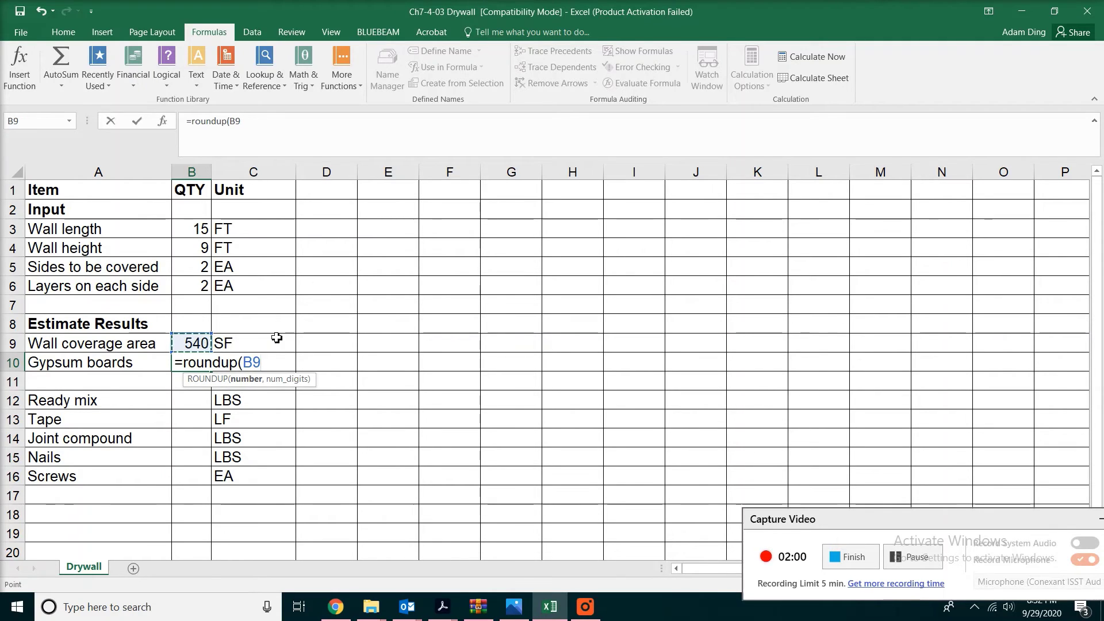
pyautogui.write('/32,')
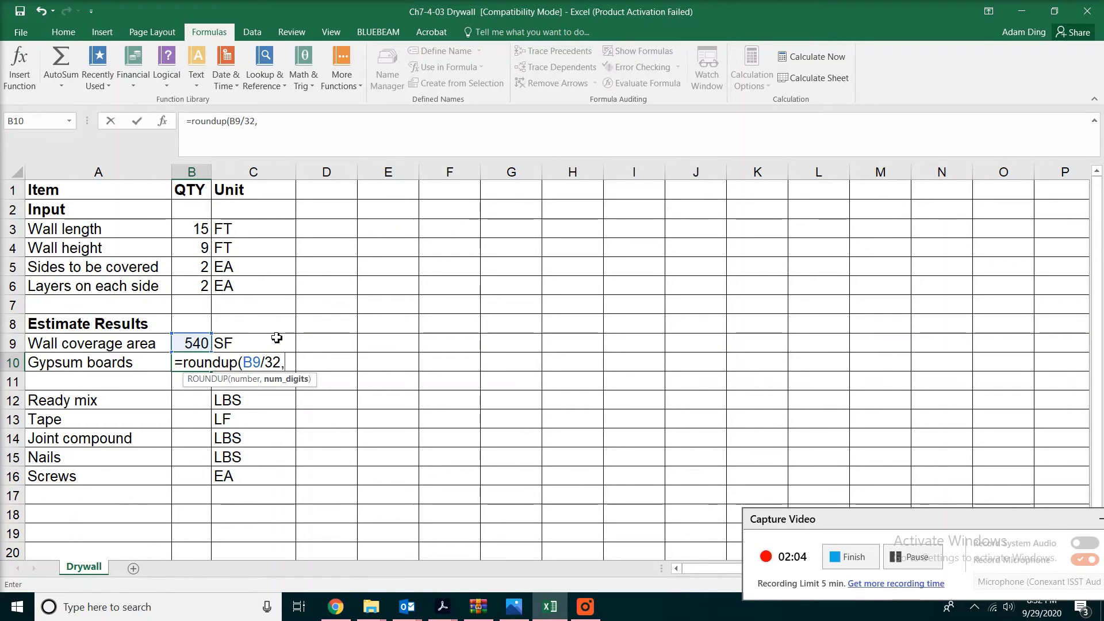
pyautogui.write('0)')
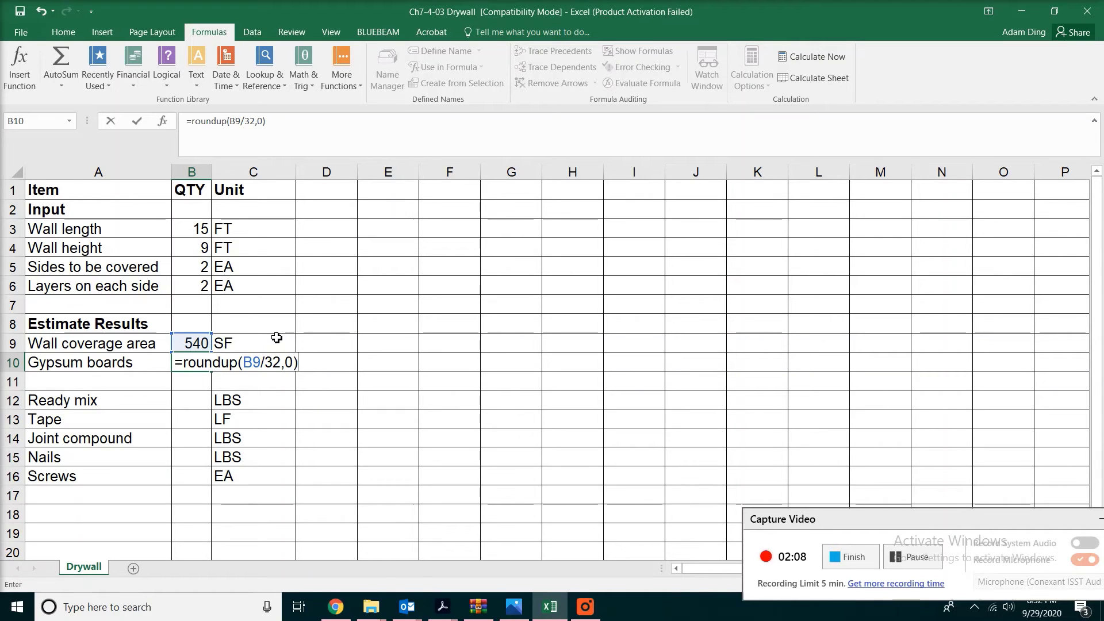
pyautogui.press('Return')
# Define a name for B10, replacing the suggested Gypsum_boards with DrywallBoard.
pyautogui.rightClick(193, 369)
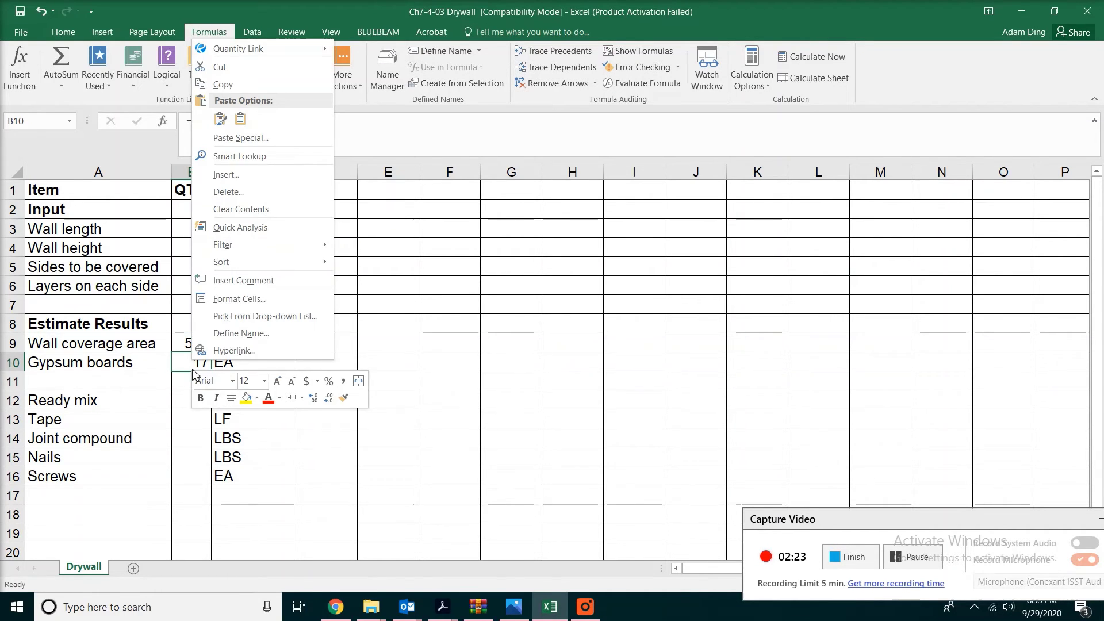
pyautogui.click(256, 333)
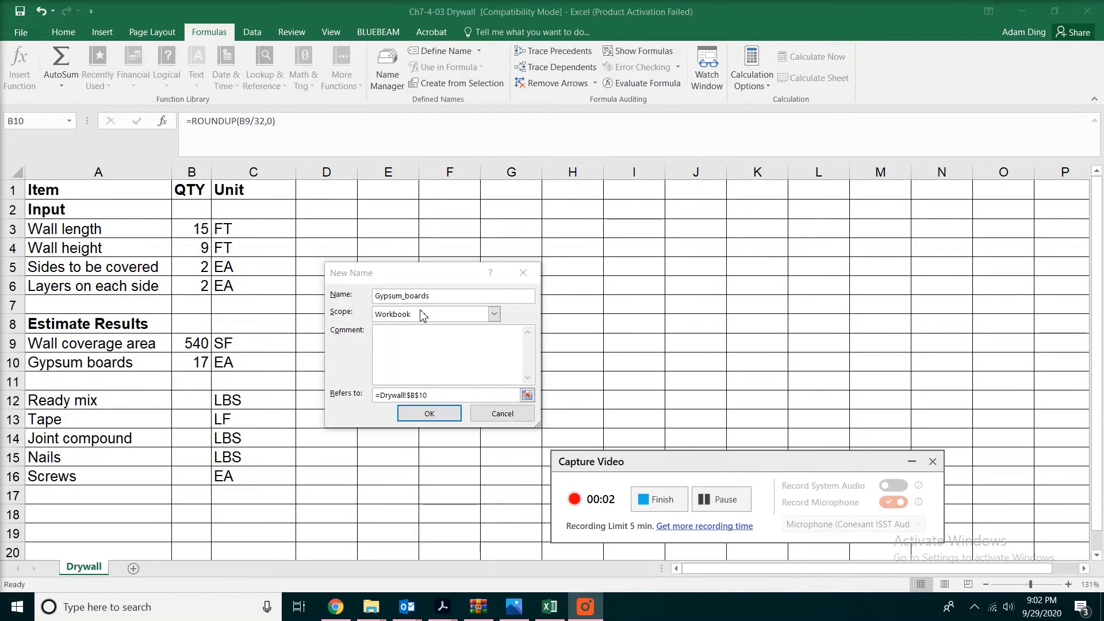
pyautogui.click(435, 295)
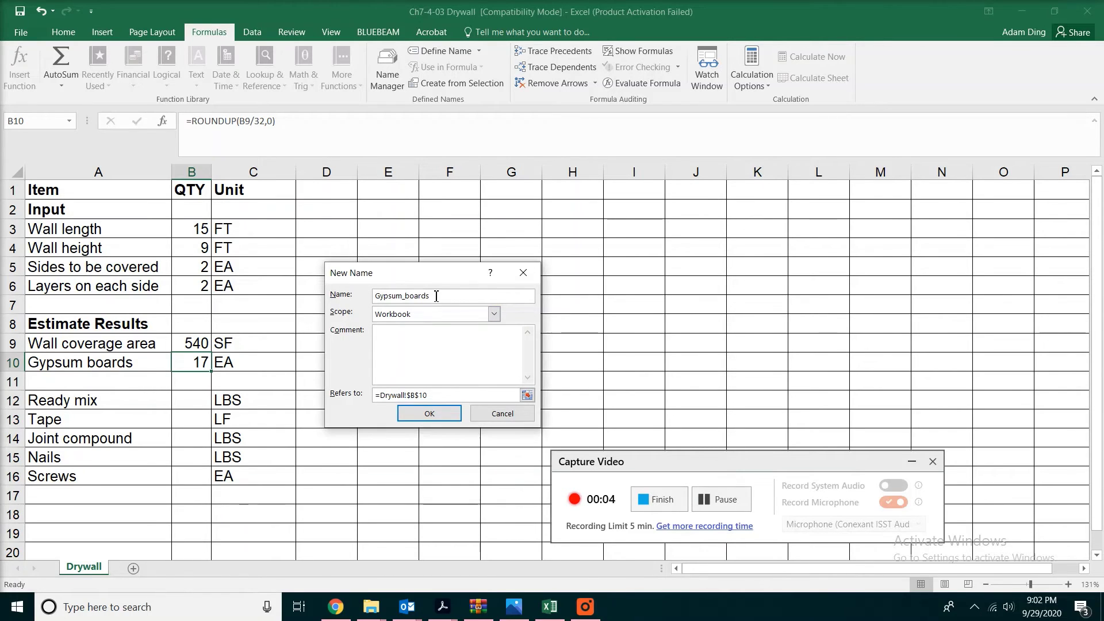
pyautogui.moveTo(435, 295); pyautogui.dragTo(186, 271)
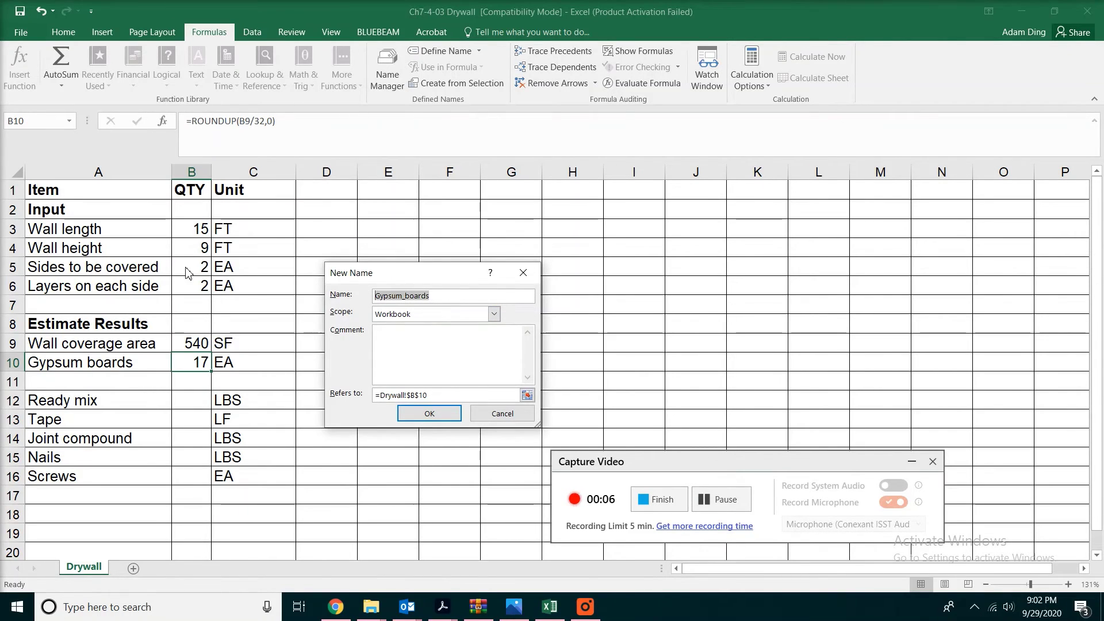
pyautogui.write('DrywallBoar')
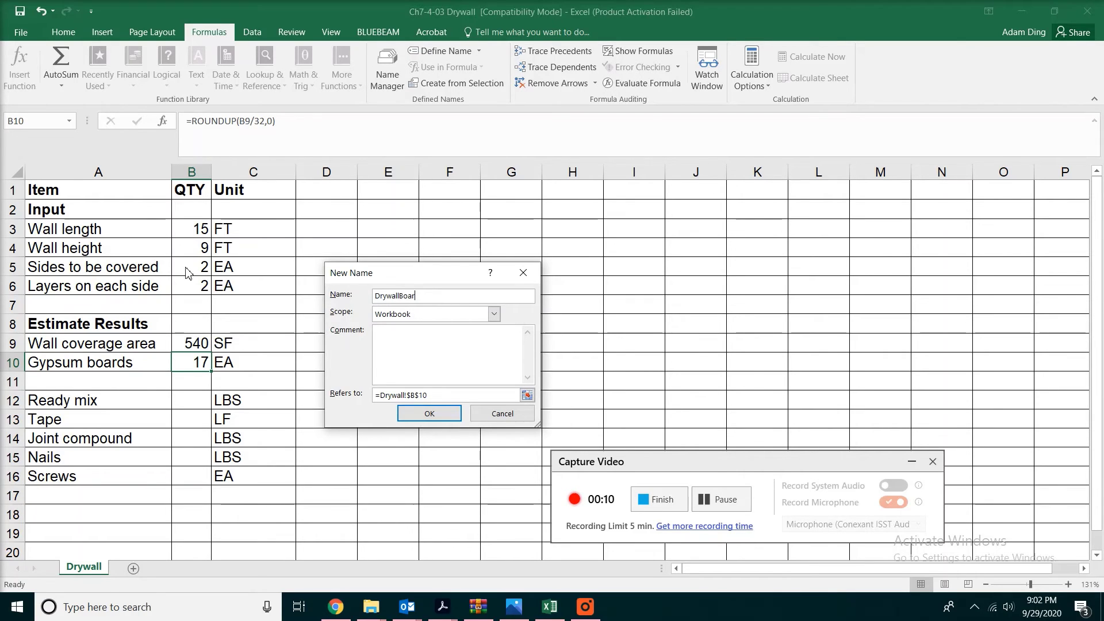
pyautogui.write('d')
# Confirm the DrywallBoard name and widen column B.
pyautogui.click(448, 418)
pyautogui.press('Down')
pyautogui.press('Down')
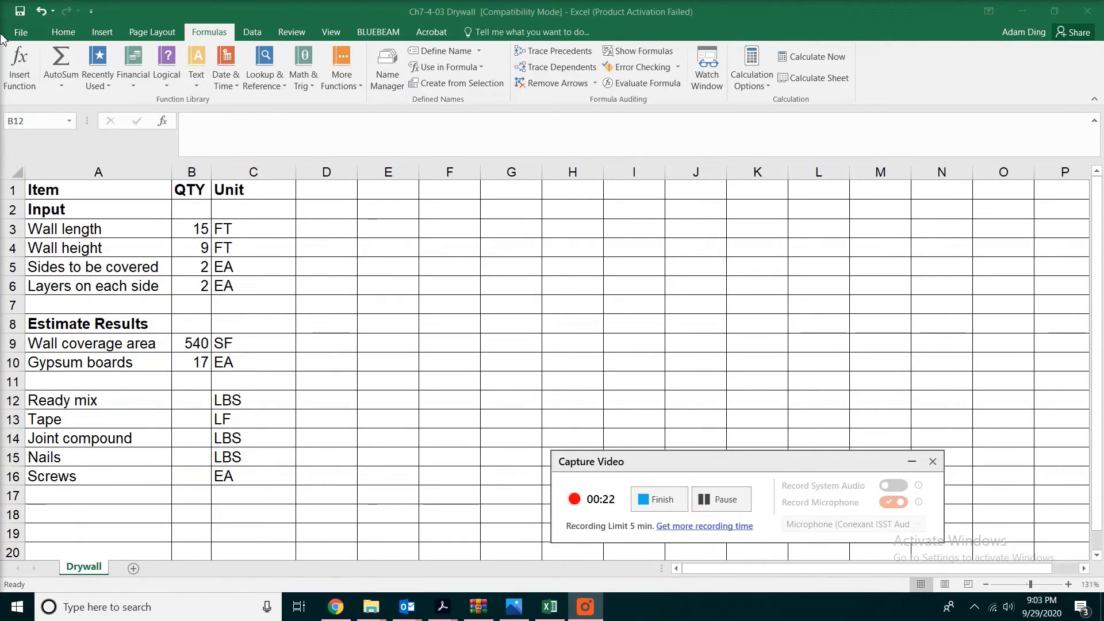
pyautogui.click(209, 173)
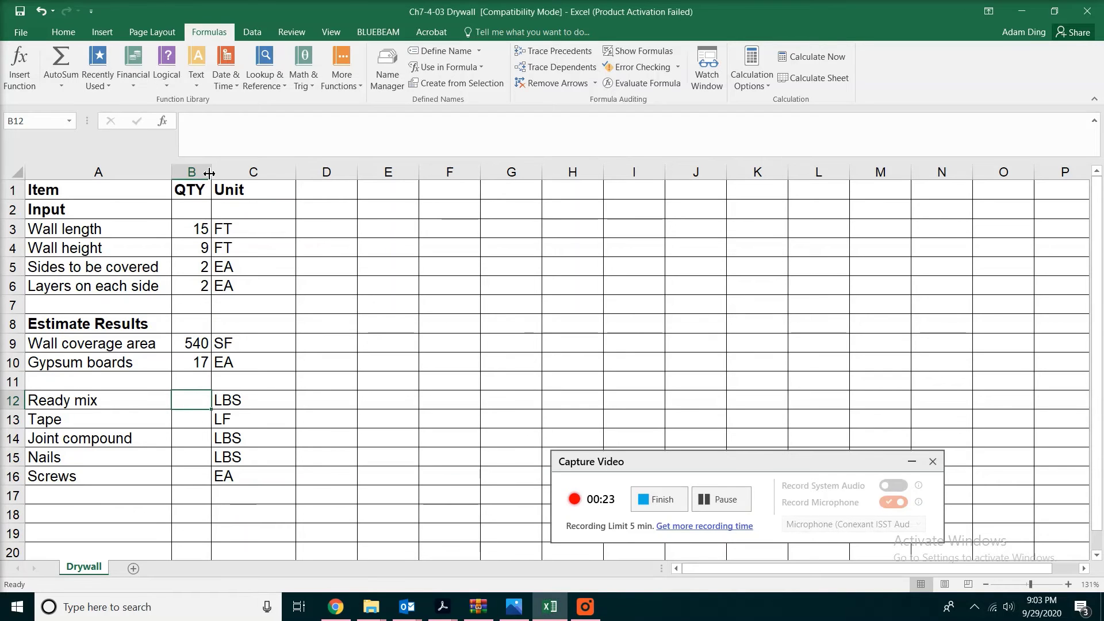
pyautogui.moveTo(209, 173); pyautogui.dragTo(247, 173)
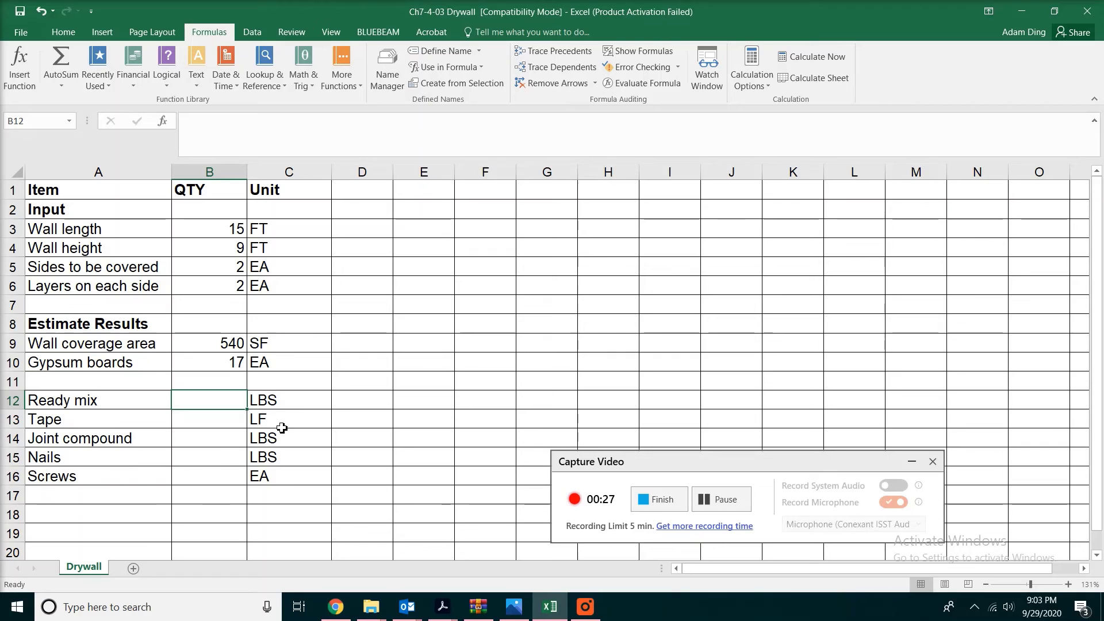
# Enter =DrywallBoard*4.5 for Ready mix (76.5 LBS) and start Tape's =drywallboard*15.4.
pyautogui.write('=D')
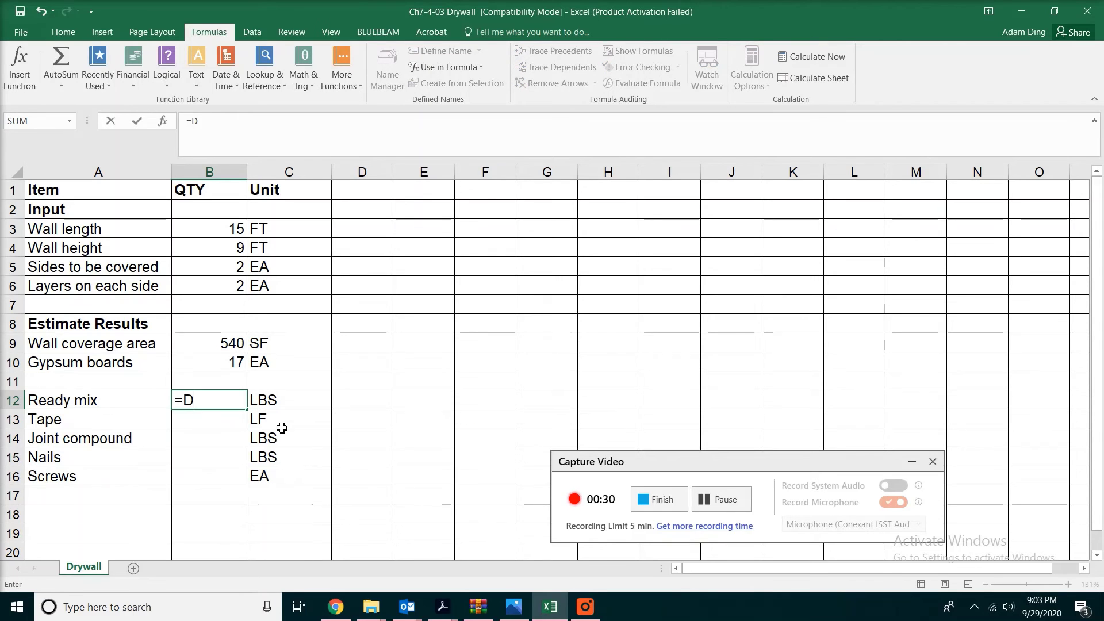
pyautogui.write('ryw')
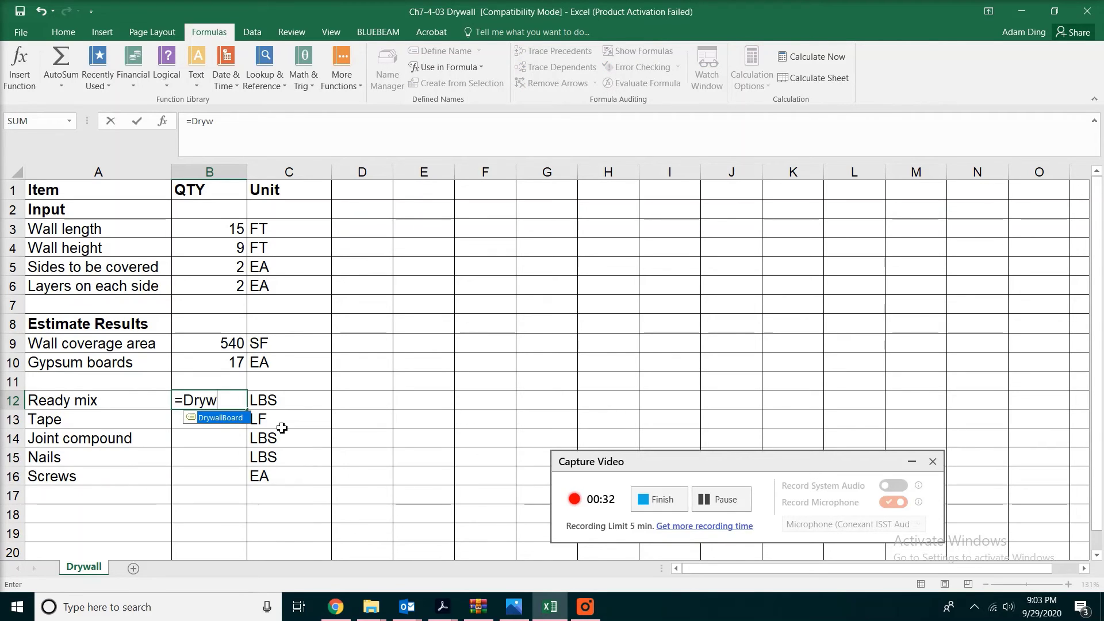
pyautogui.doubleClick(224, 420)
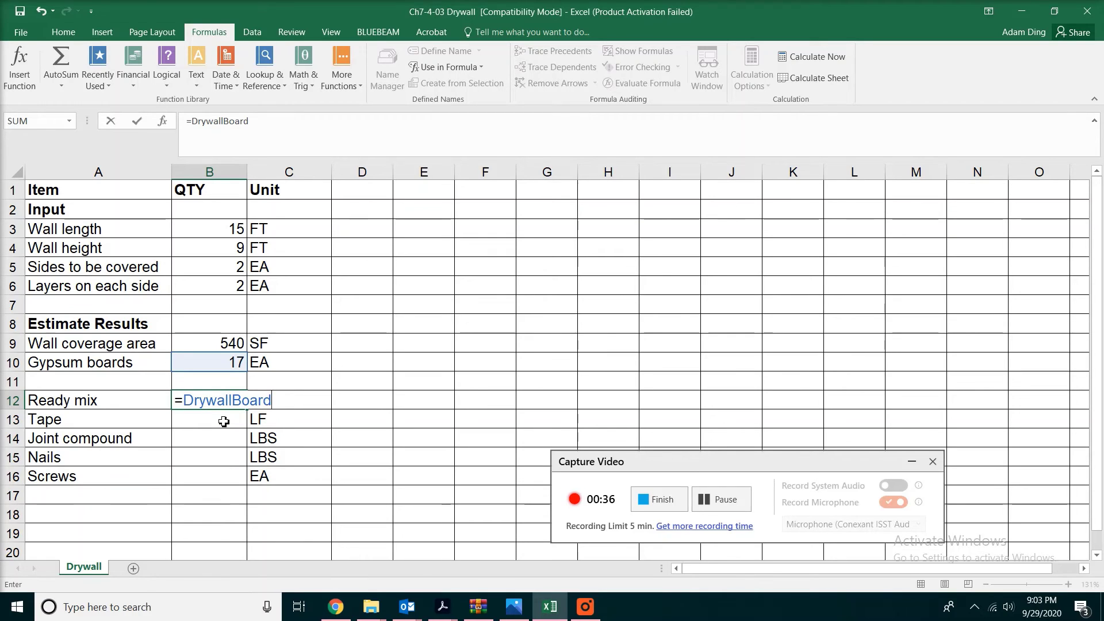
pyautogui.write('*4.5')
pyautogui.press('Return')
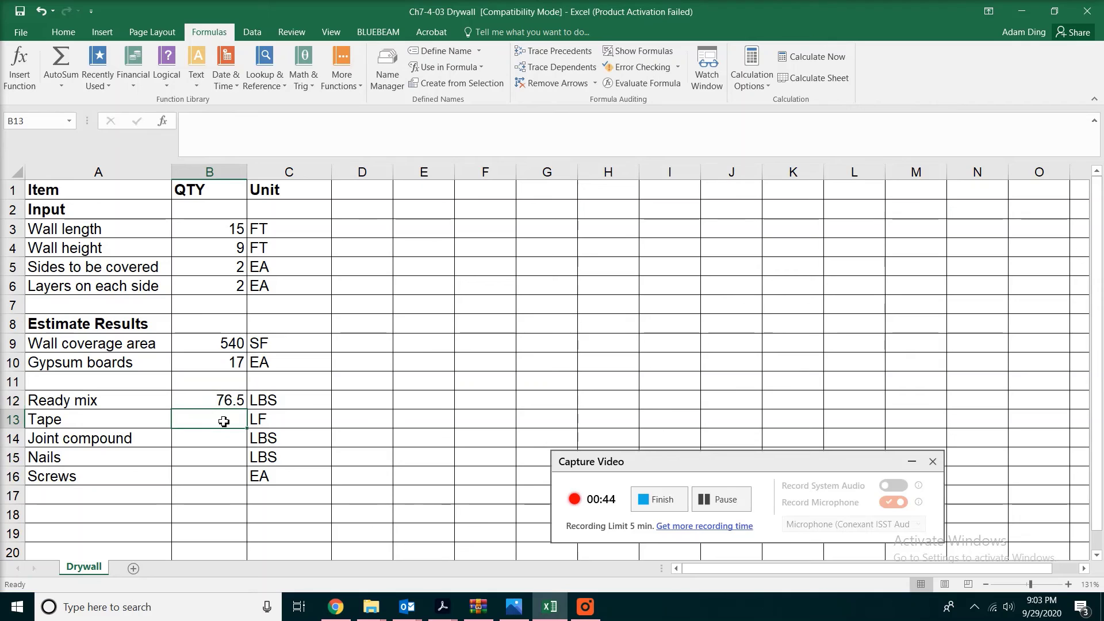
pyautogui.write('=')
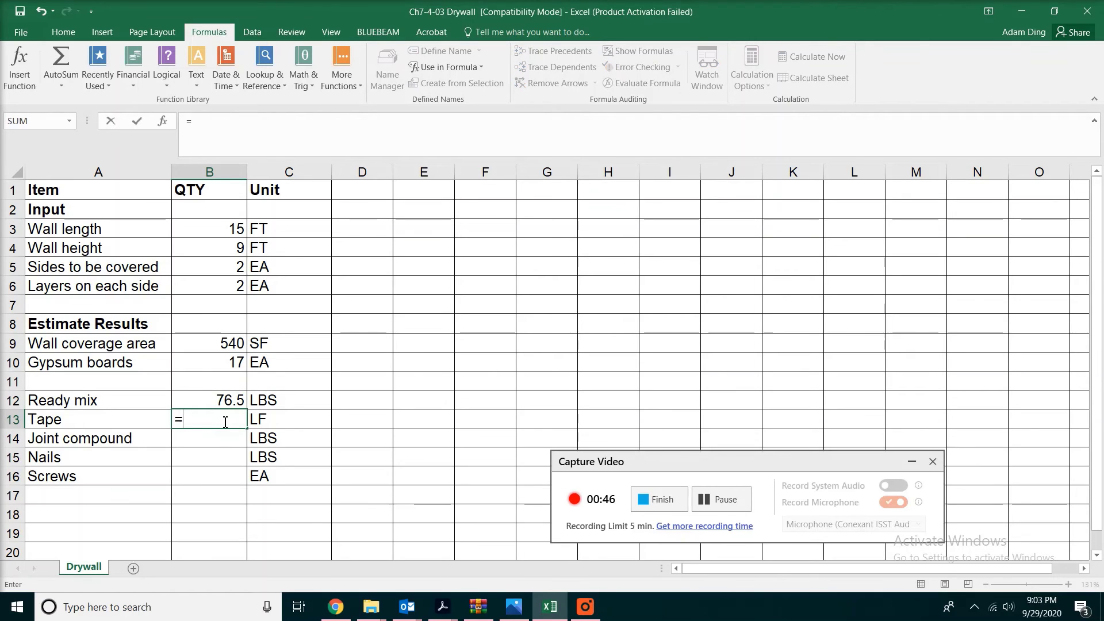
pyautogui.write('dryw')
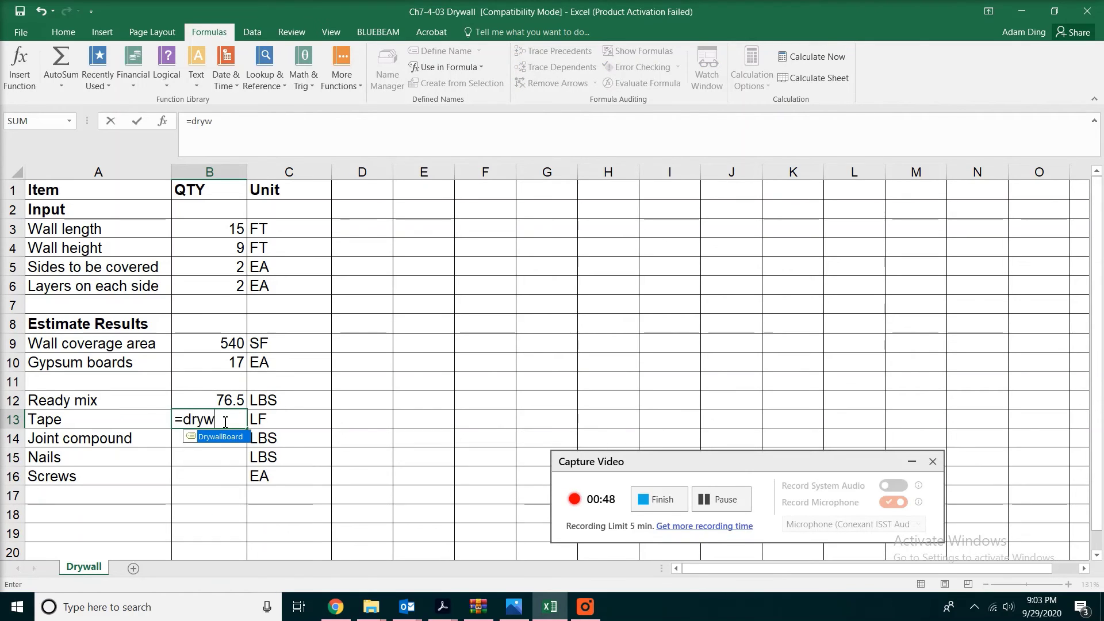
pyautogui.write('allboar')
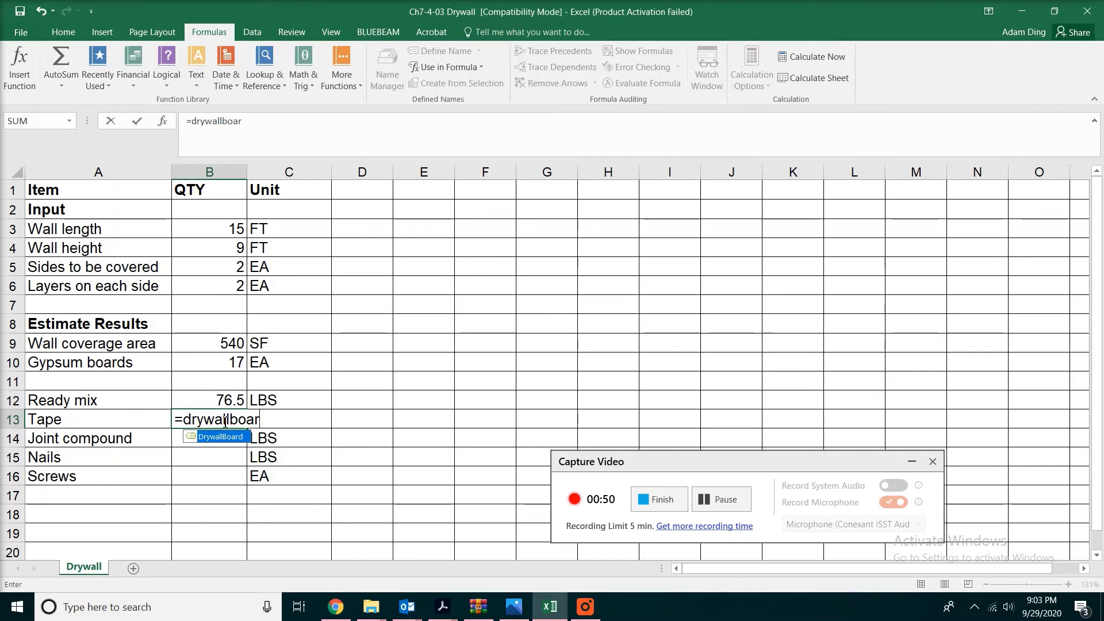
pyautogui.write('d*')
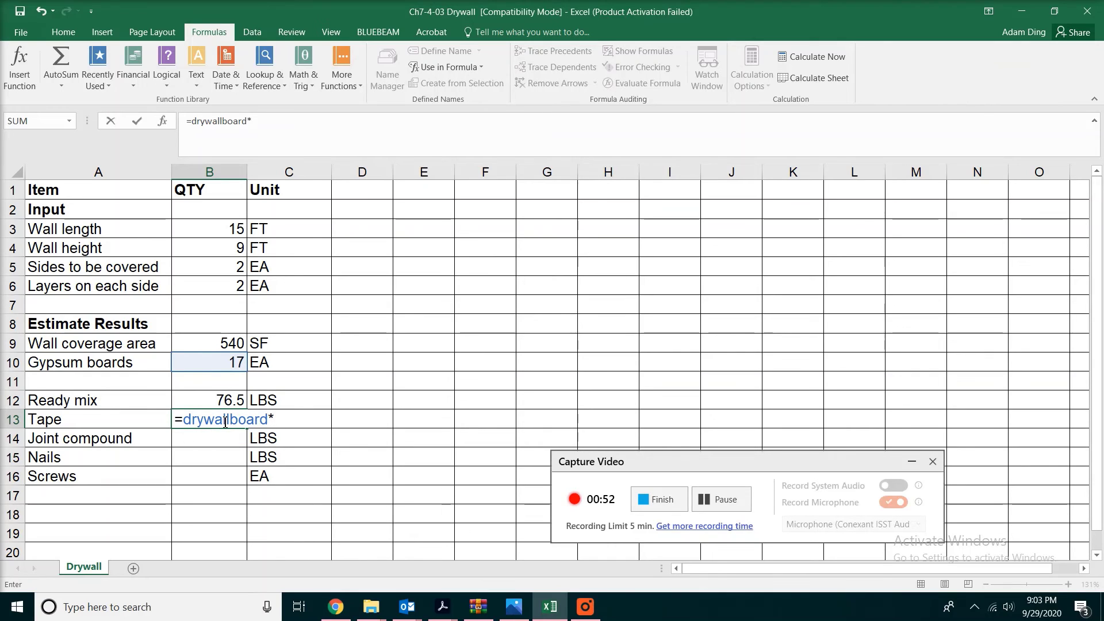
pyautogui.write('15.4')
# Commit Tape (261.8 LF) and enter =DrywallBoard*2.9 for joint compound (49.3 LBS).
pyautogui.press('Return')
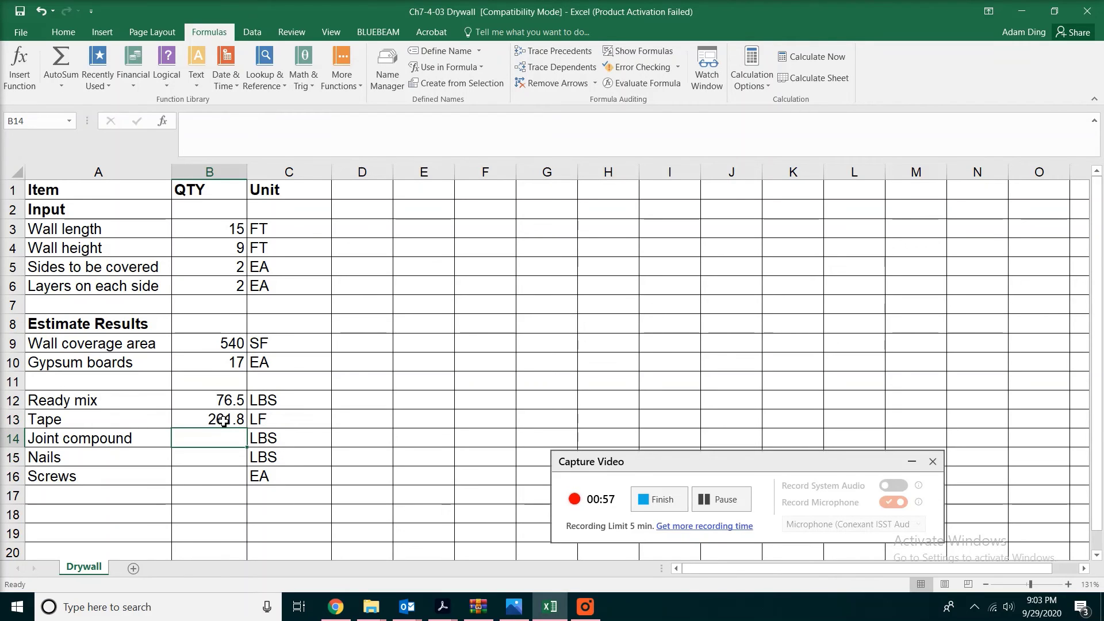
pyautogui.write('=')
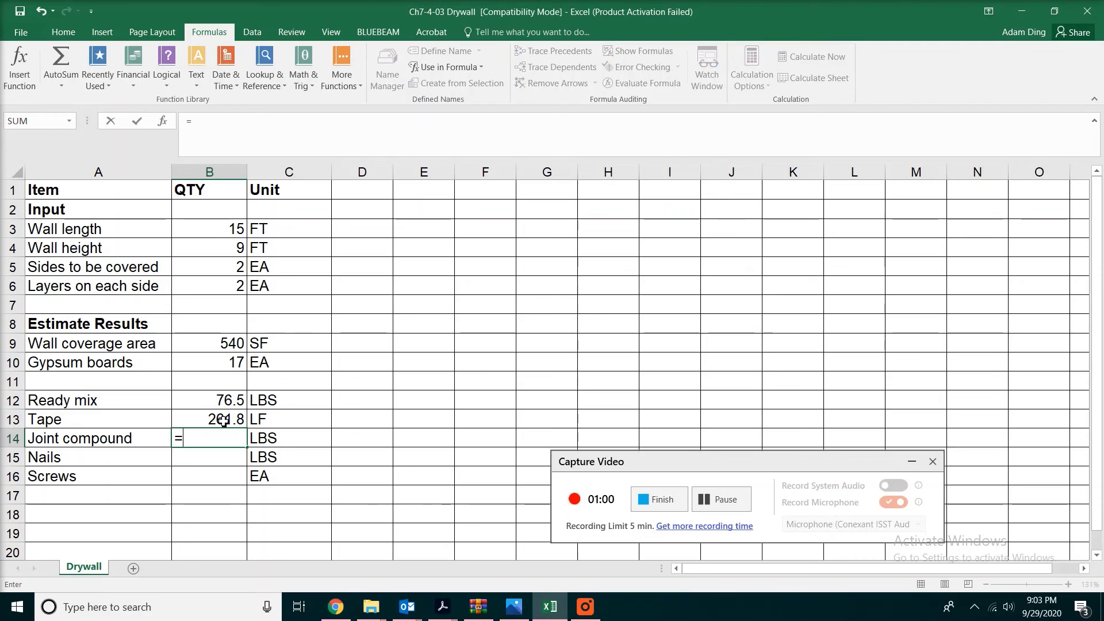
pyautogui.write('dryw')
pyautogui.doubleClick(224, 456)
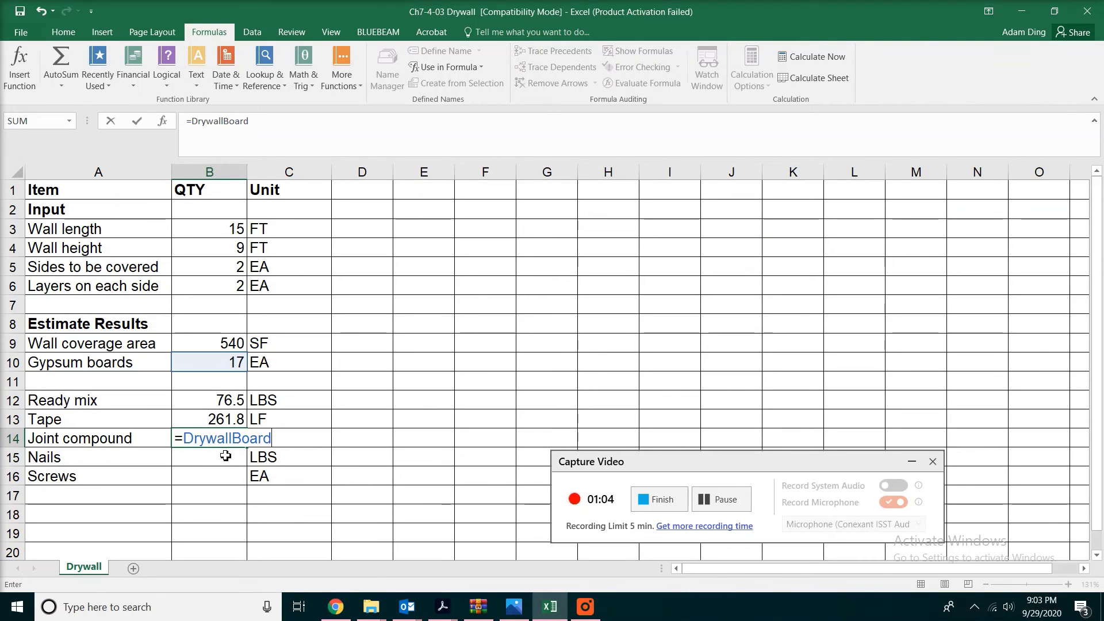
pyautogui.write('*2.9')
pyautogui.press('Return')
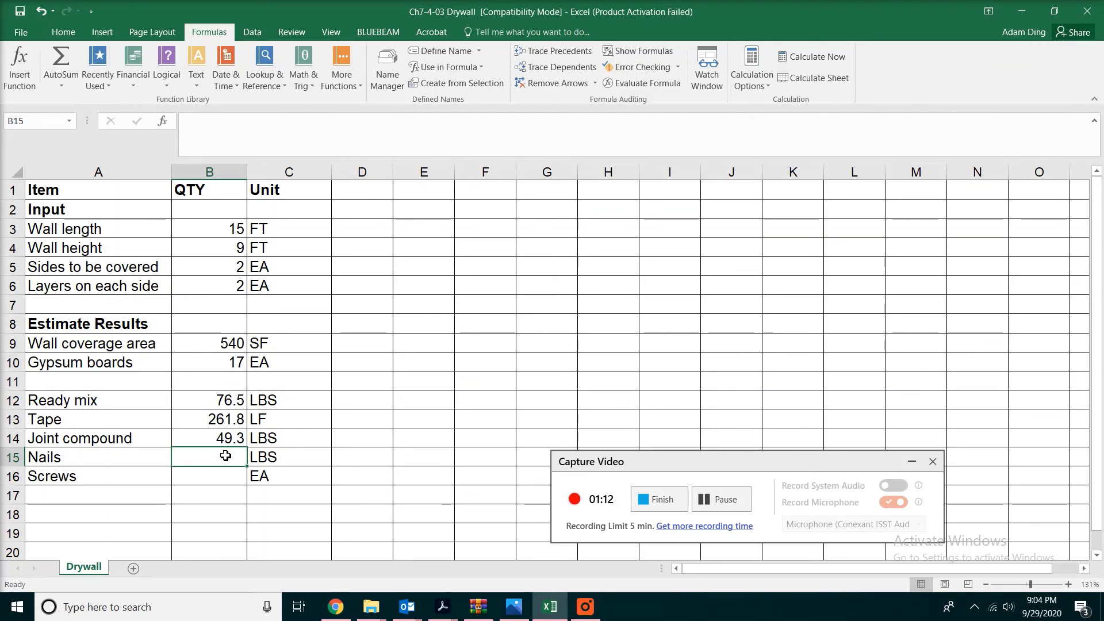
# Fill the formula down to Nails and Screws, changing Nails' multiplier to 0.16 (2.72 LBS).
pyautogui.click(232, 436)
pyautogui.moveTo(248, 448); pyautogui.dragTo(233, 471)
pyautogui.click(221, 458)
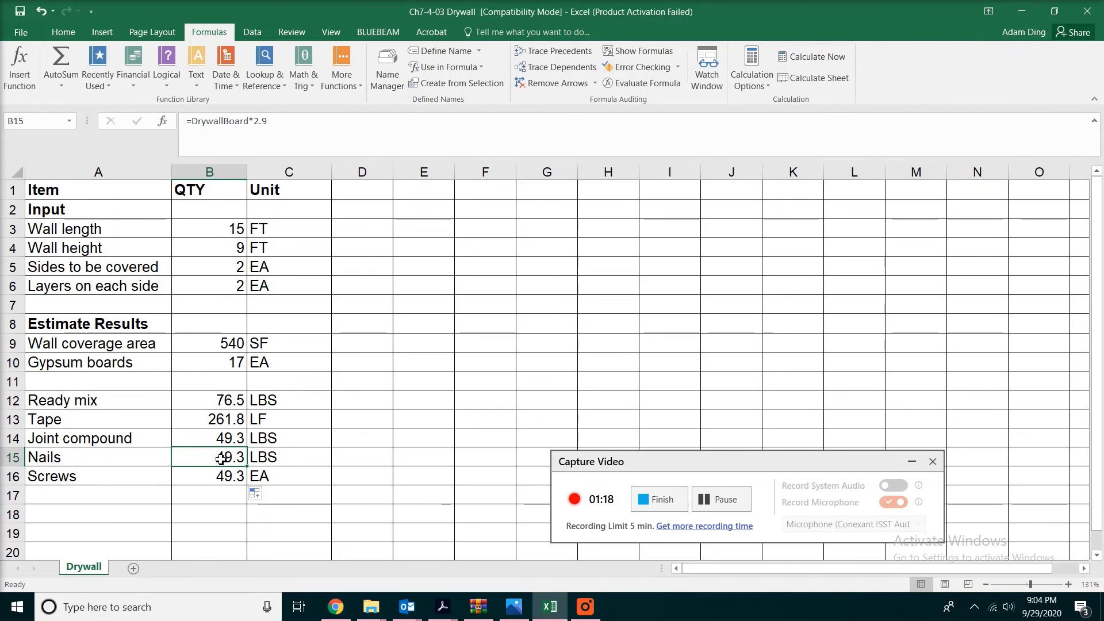
pyautogui.doubleClick(221, 458)
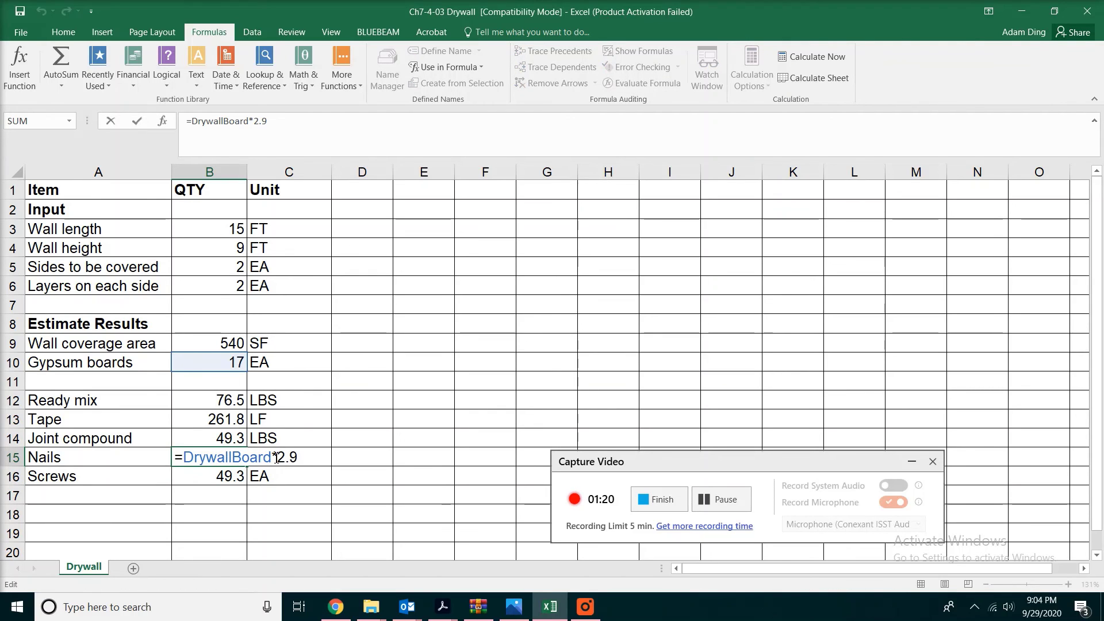
pyautogui.moveTo(277, 457); pyautogui.dragTo(307, 463)
pyautogui.write('0.16')
pyautogui.press('Return')
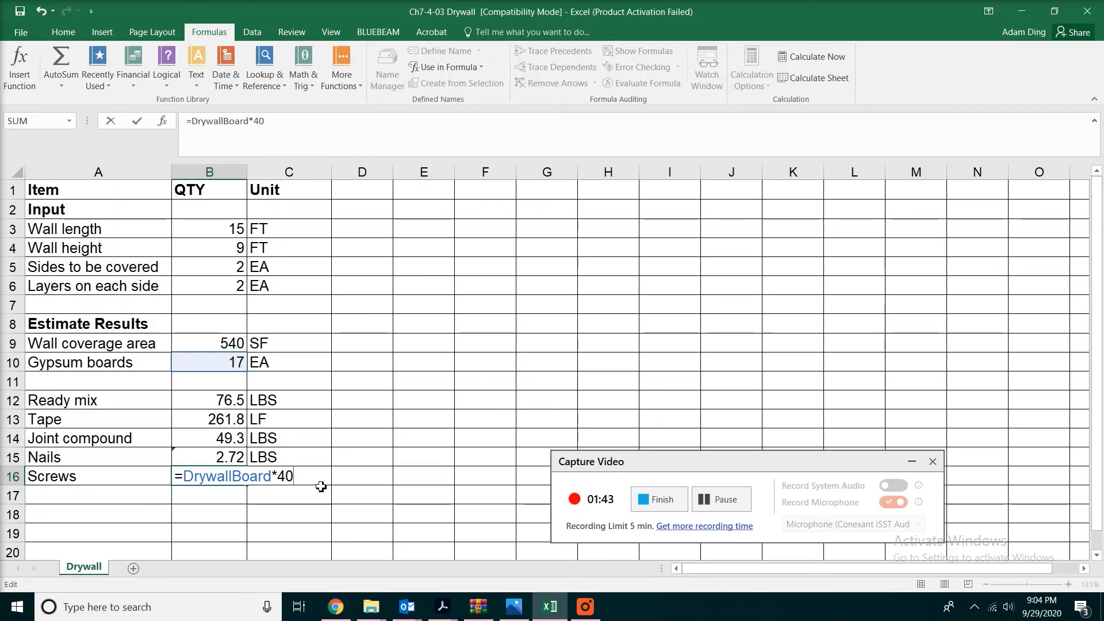
pyautogui.press('Return')
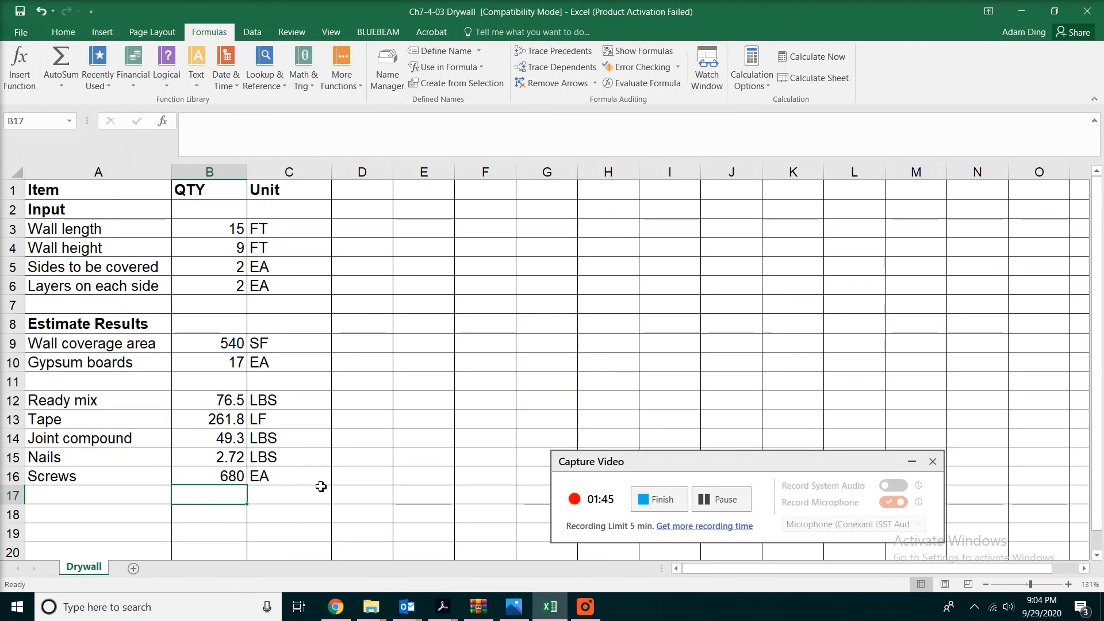
# Remove decimals from Ready mix through Nails so they show 77, 262, 49 and 3.
pyautogui.click(718, 503)
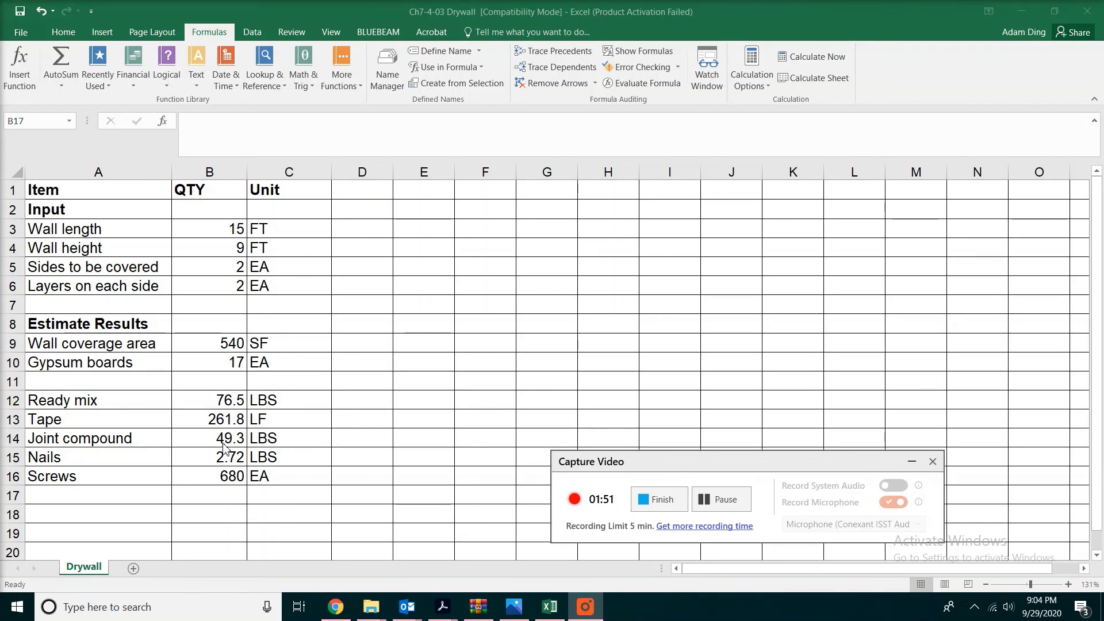
pyautogui.hotkey('alt', 'Tab')
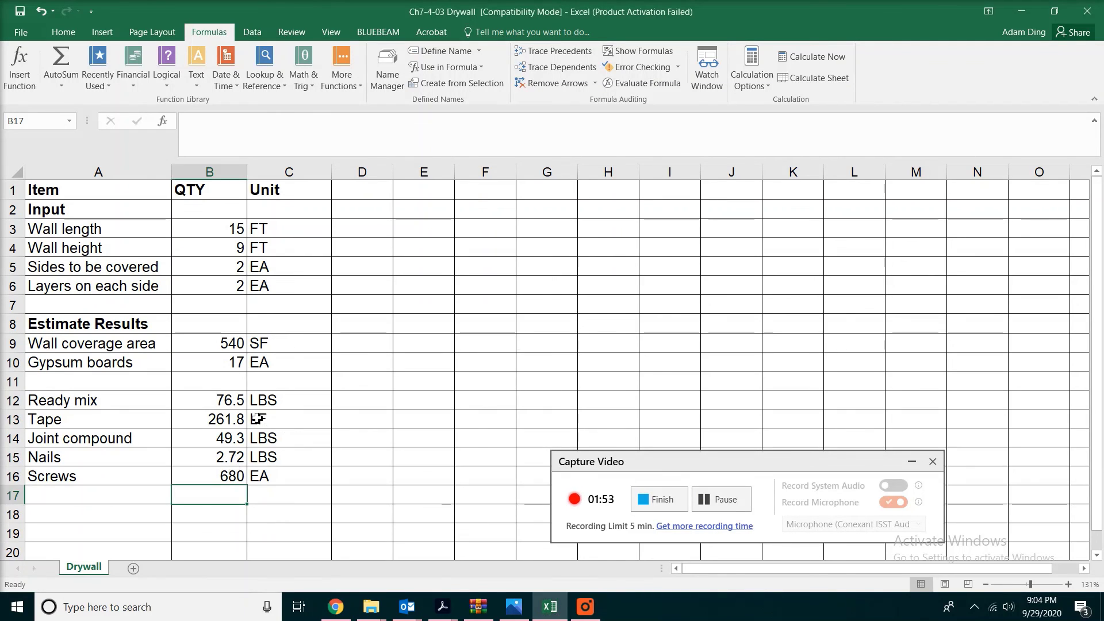
pyautogui.moveTo(229, 400); pyautogui.dragTo(230, 457)
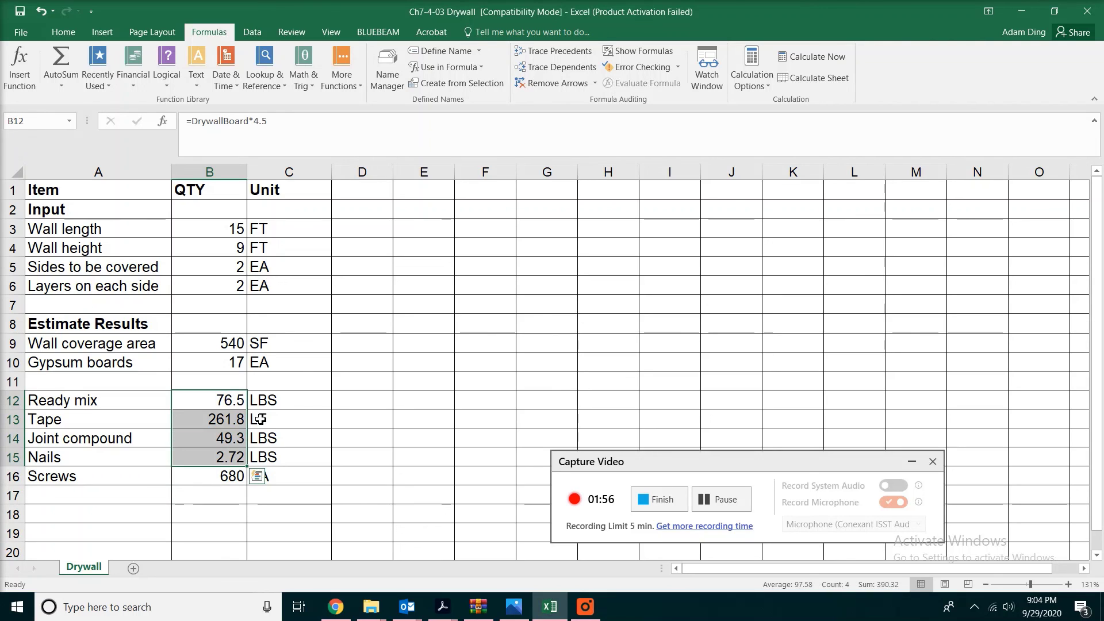
pyautogui.click(63, 32)
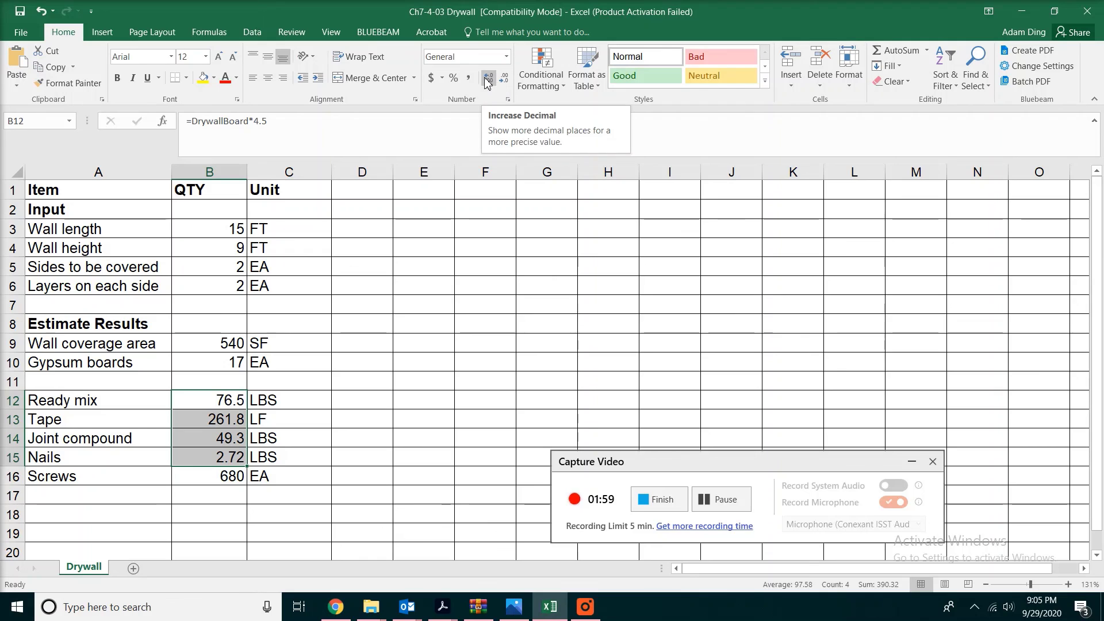
pyautogui.click(504, 81)
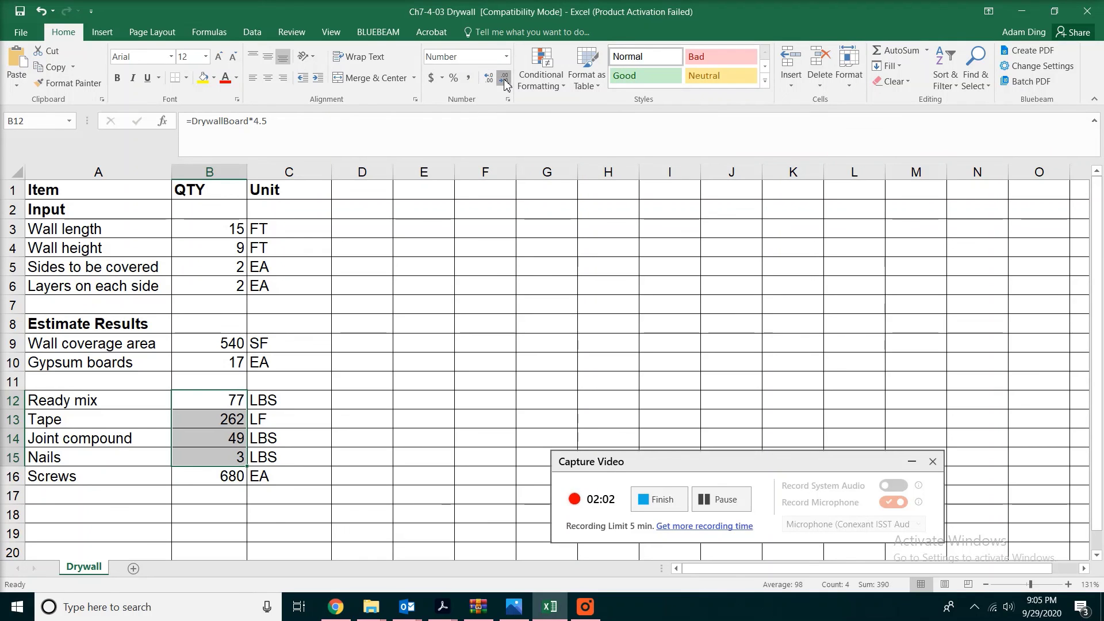
pyautogui.click(737, 504)
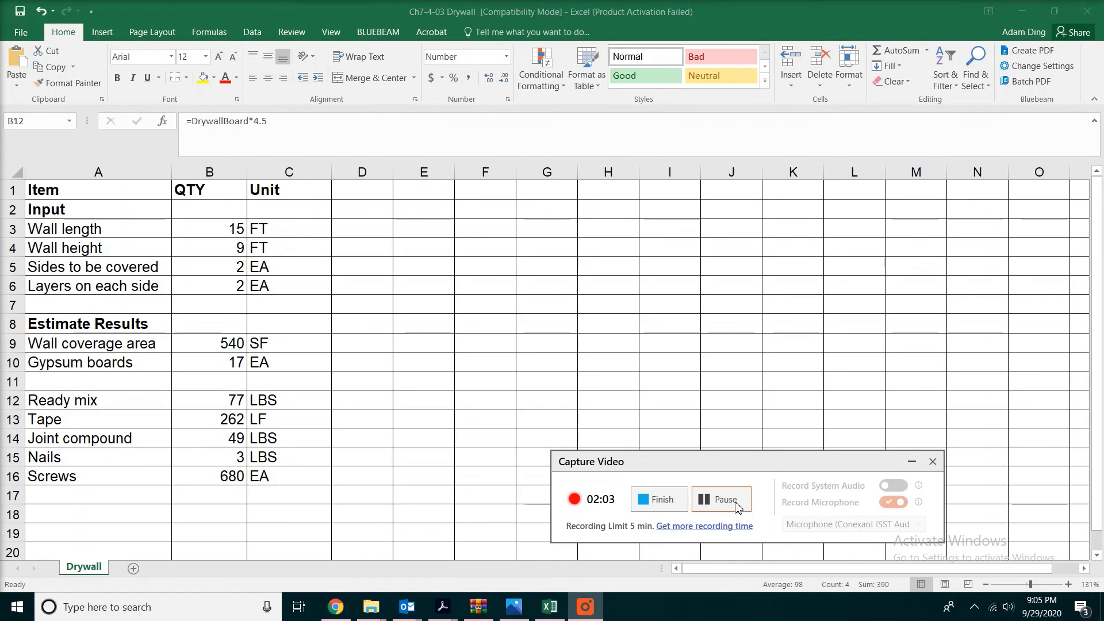